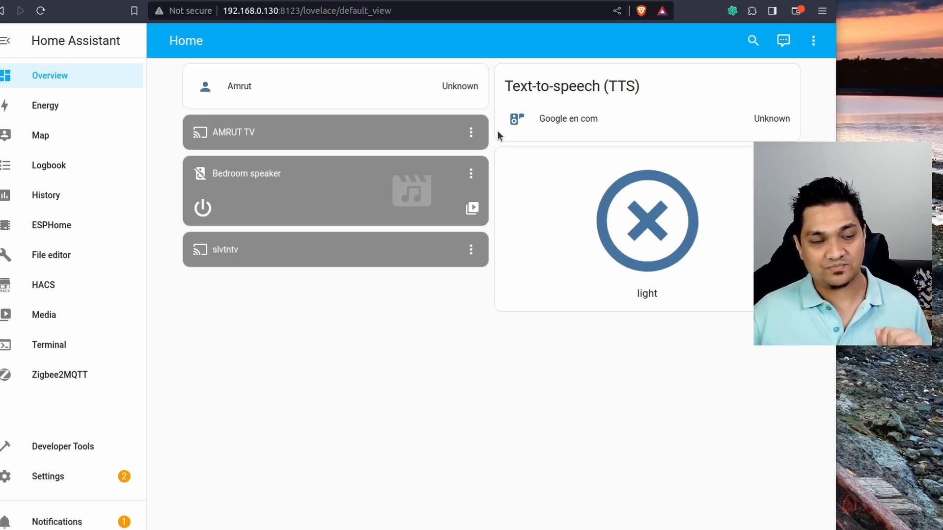
# Review the Home Assistant voice assistant's conversation agent, speech-to-text, text-to-speech and wake word settings, leaving them unmodified
pyautogui.click(99, 484)
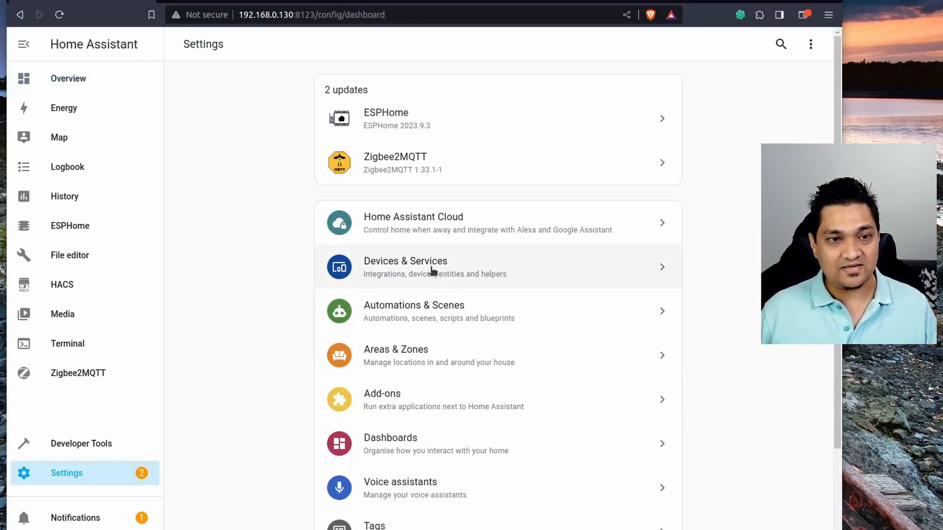
pyautogui.scroll(-2, 426, 388)
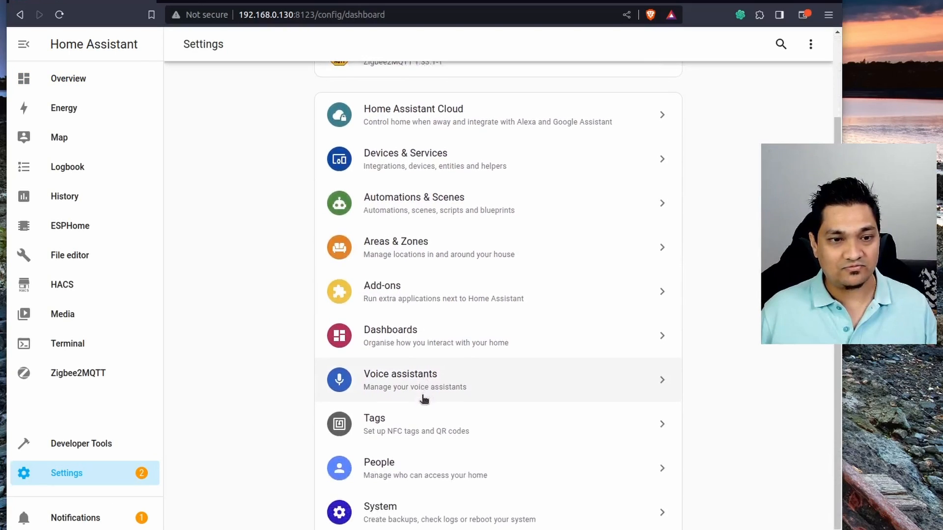
pyautogui.click(424, 398)
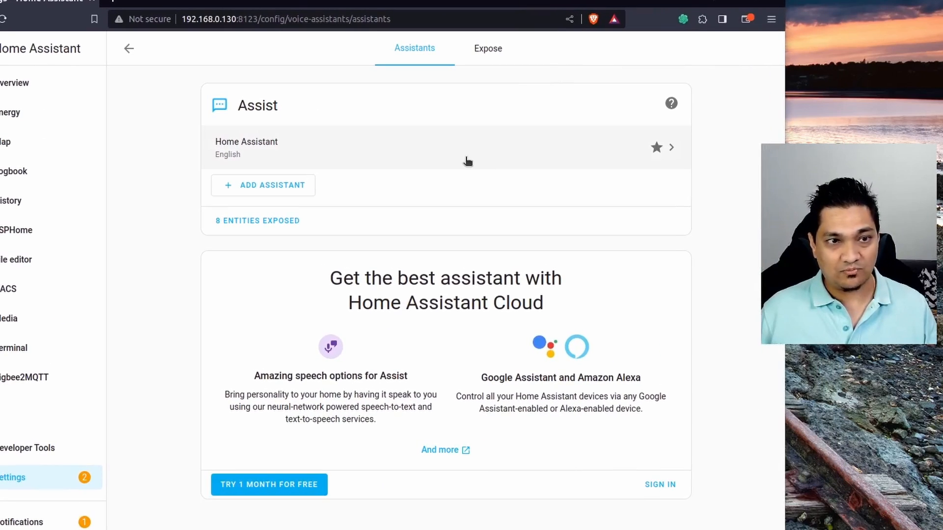
pyautogui.click(460, 160)
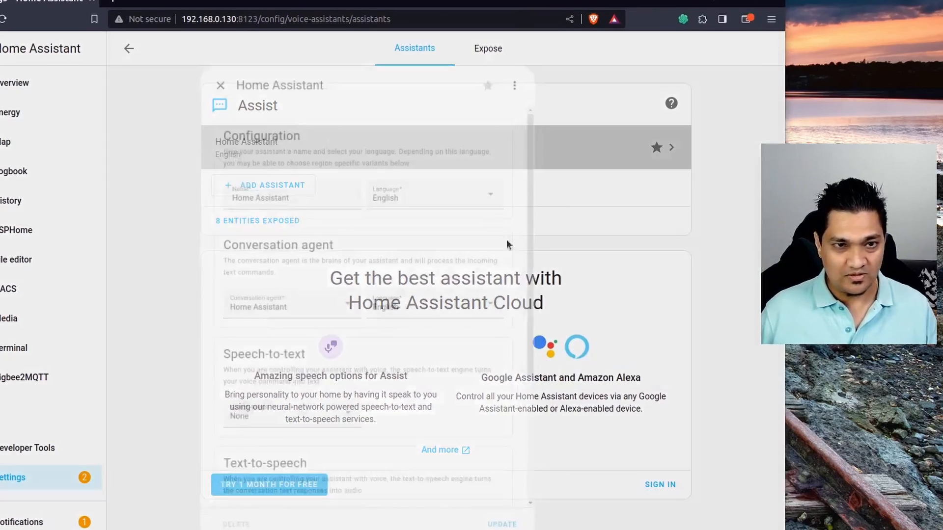
pyautogui.scroll(-1, 373, 375)
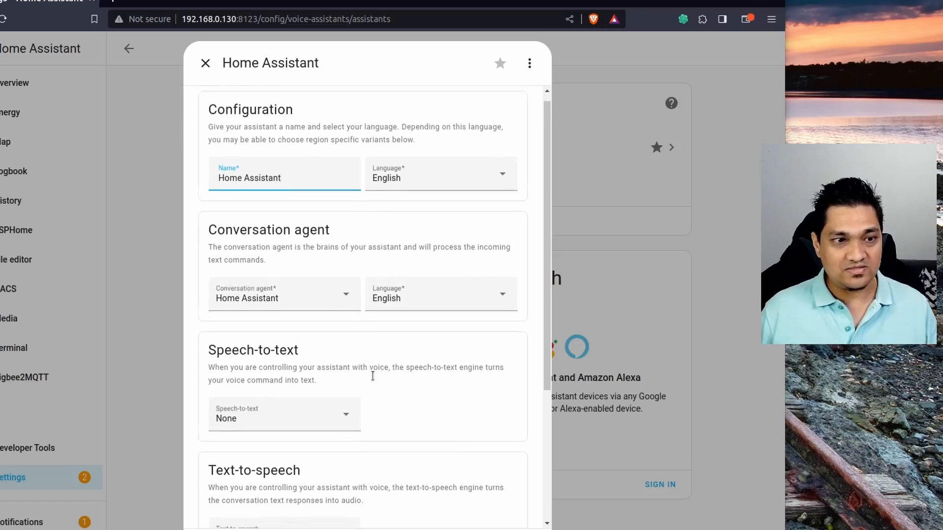
pyautogui.scroll(1, 373, 374)
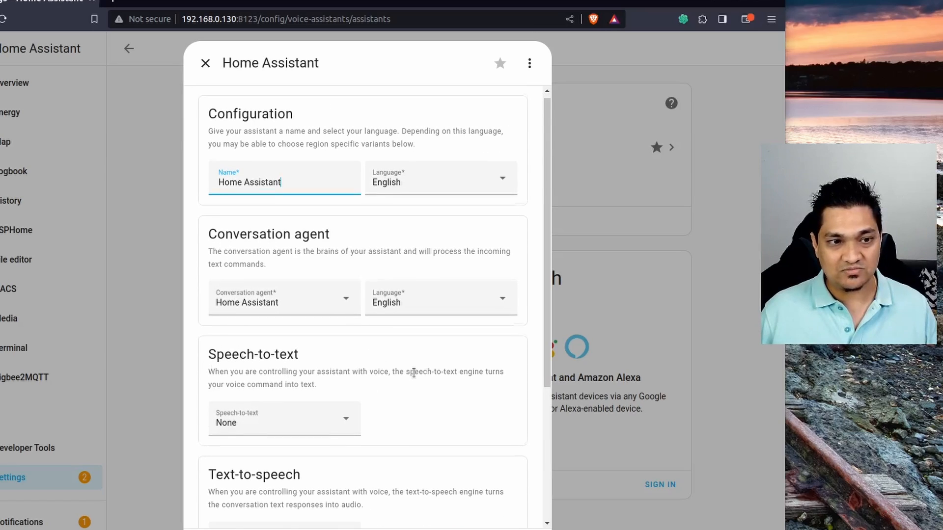
pyautogui.scroll(-4, 385, 376)
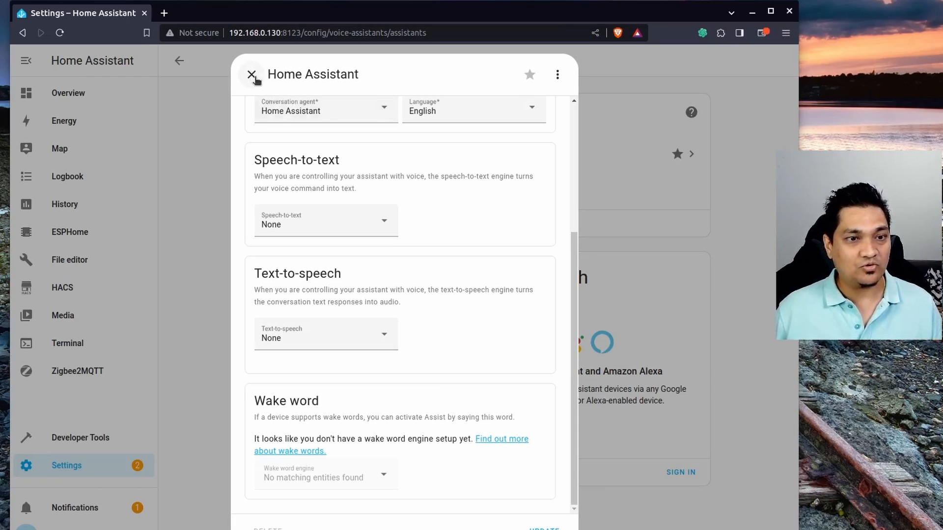
pyautogui.click(251, 75)
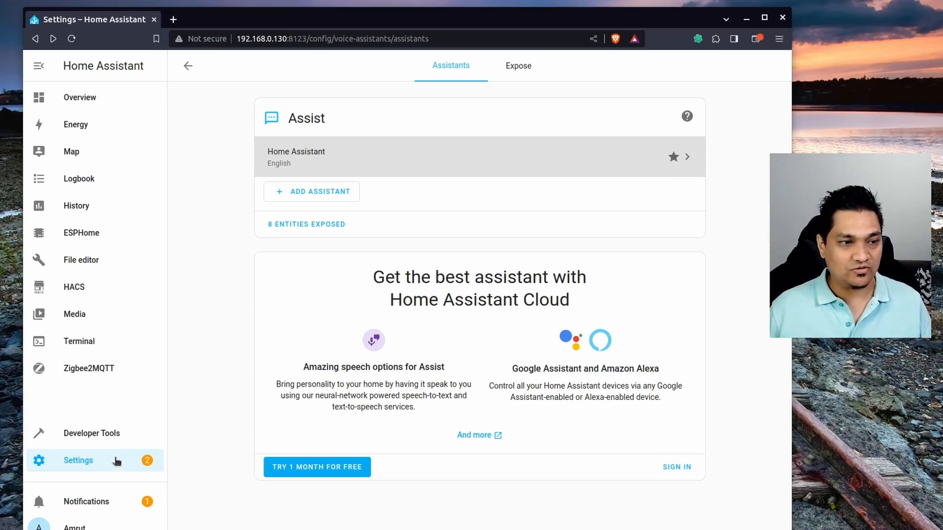
# Find the Whisper speech-to-text add-on in the add-on store and install it
pyautogui.click(116, 462)
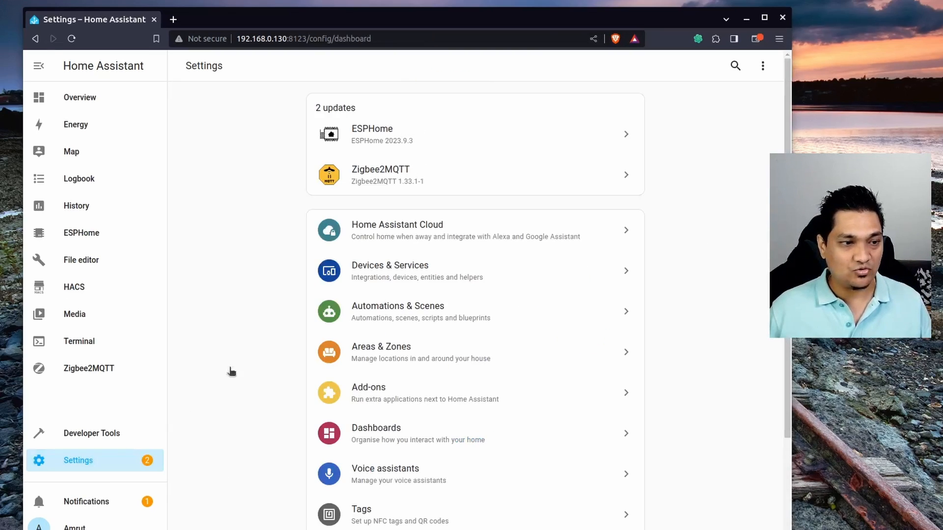
pyautogui.moveTo(566, 18); pyautogui.dragTo(607, 10)
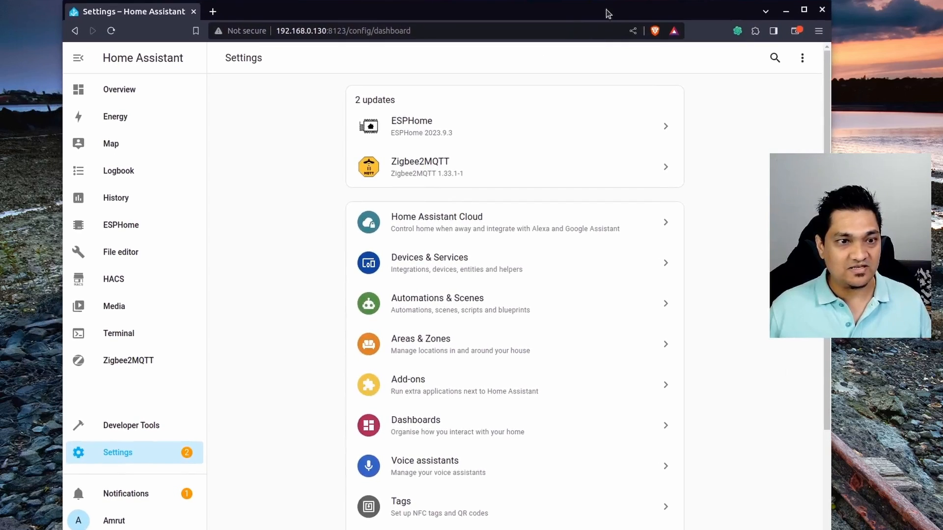
pyautogui.click(431, 387)
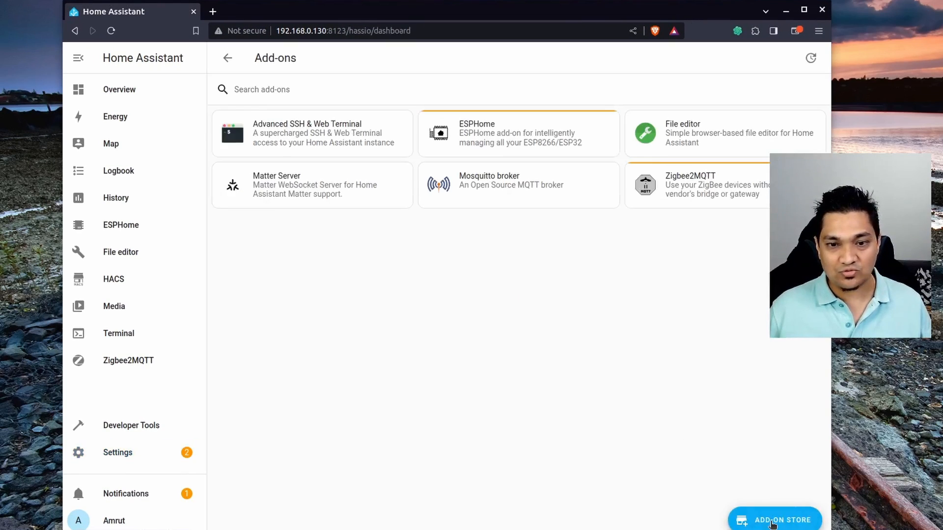
pyautogui.click(774, 524)
pyautogui.click(419, 85)
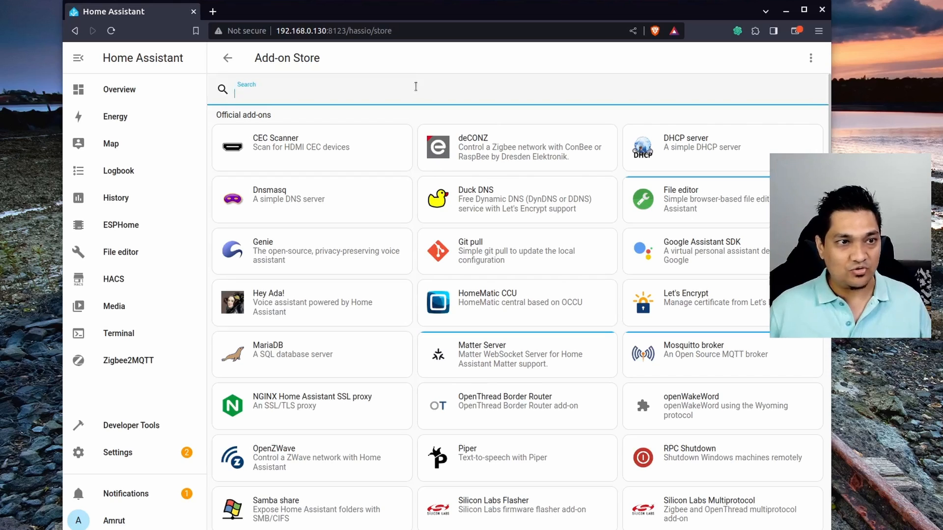
pyautogui.write('whi')
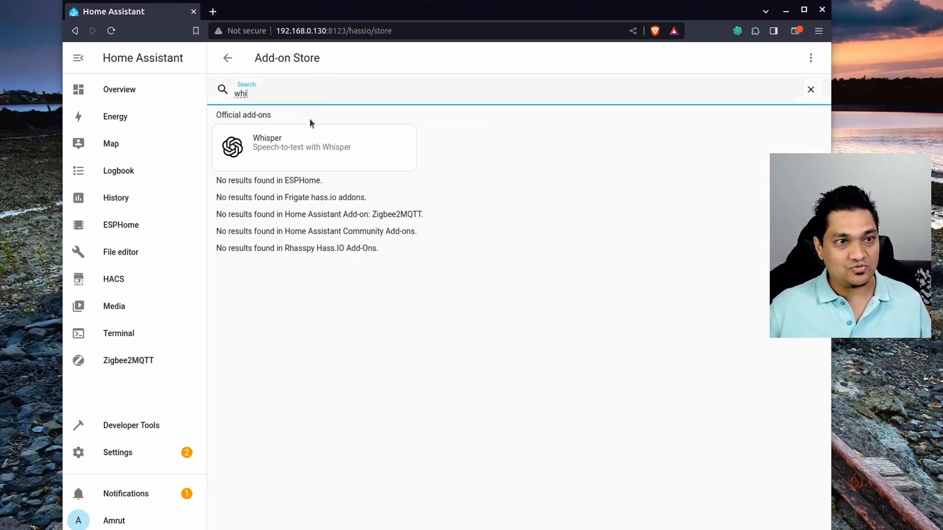
pyautogui.click(312, 143)
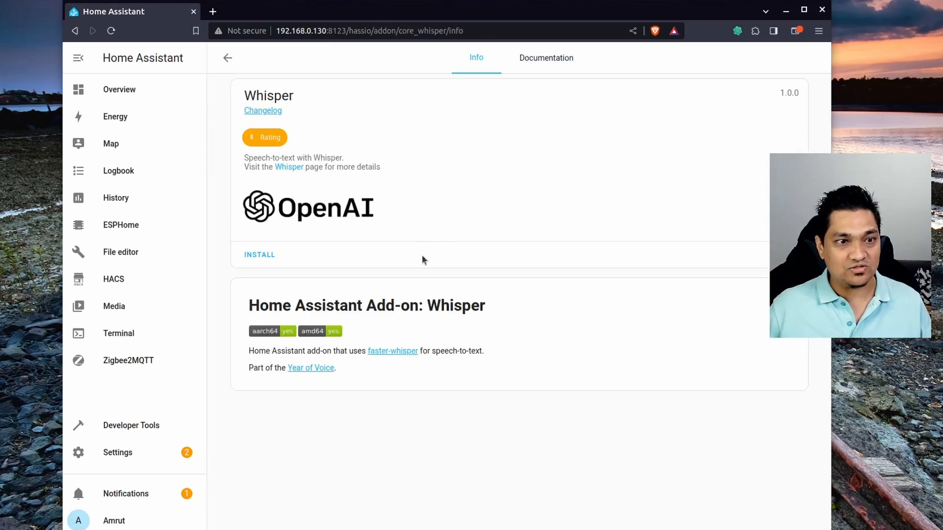
pyautogui.click(256, 256)
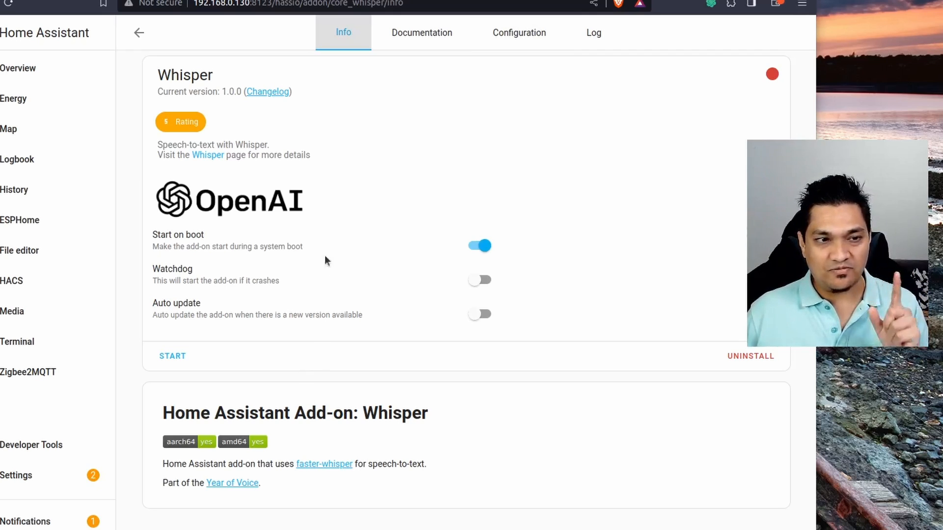
# Review the Whisper add-on's model and language configuration options, then start the add-on
pyautogui.click(537, 33)
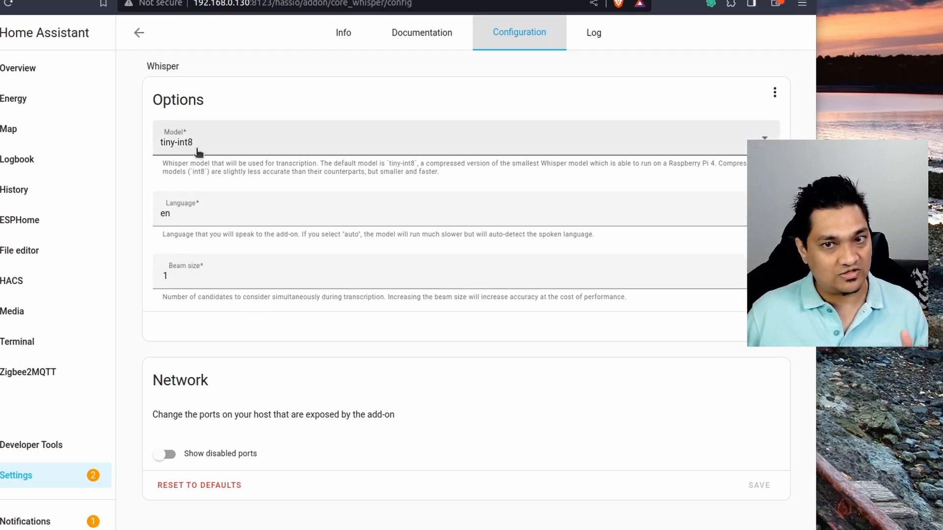
pyautogui.click(292, 148)
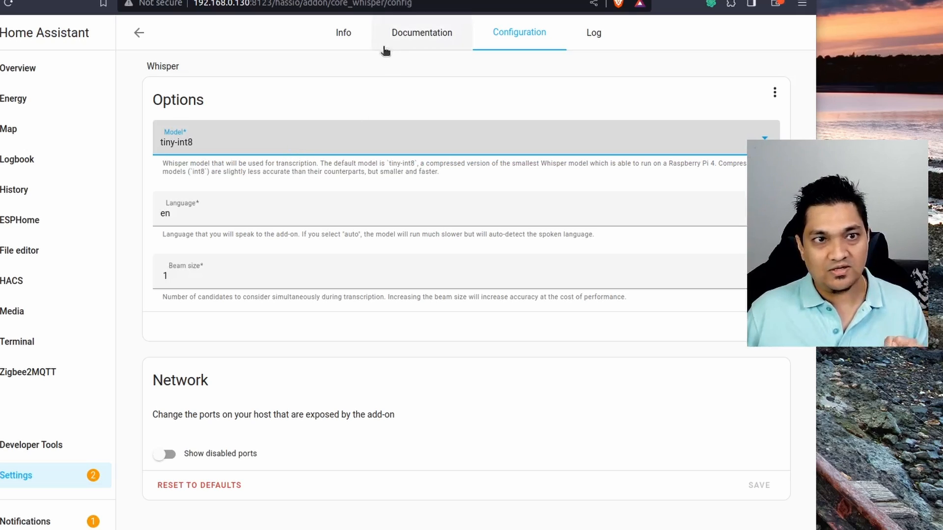
pyautogui.click(352, 33)
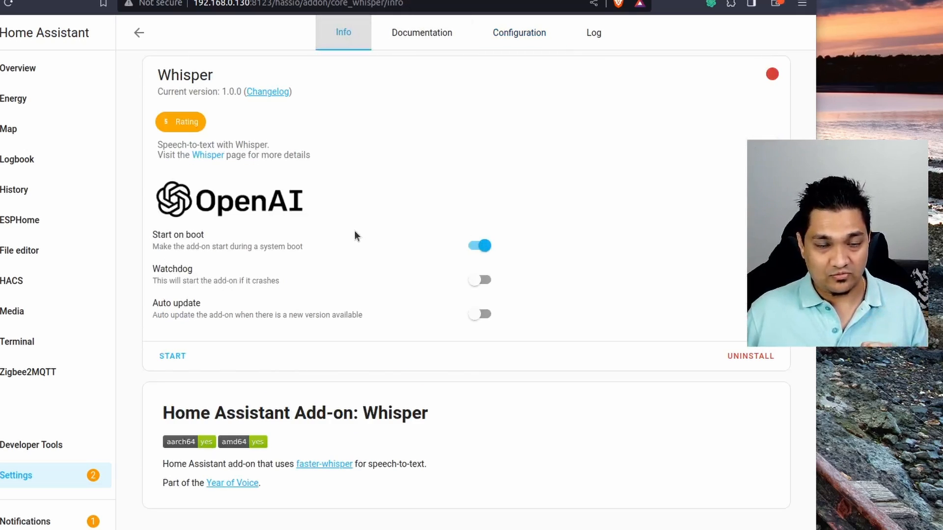
pyautogui.click(182, 359)
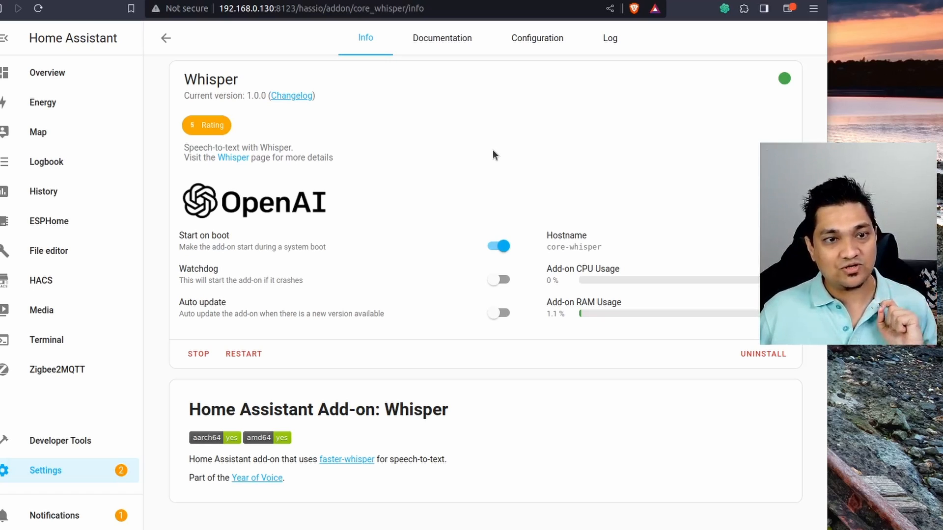
# Open the Devices & Services integrations and locate the discovered Whisper service
pyautogui.click(83, 473)
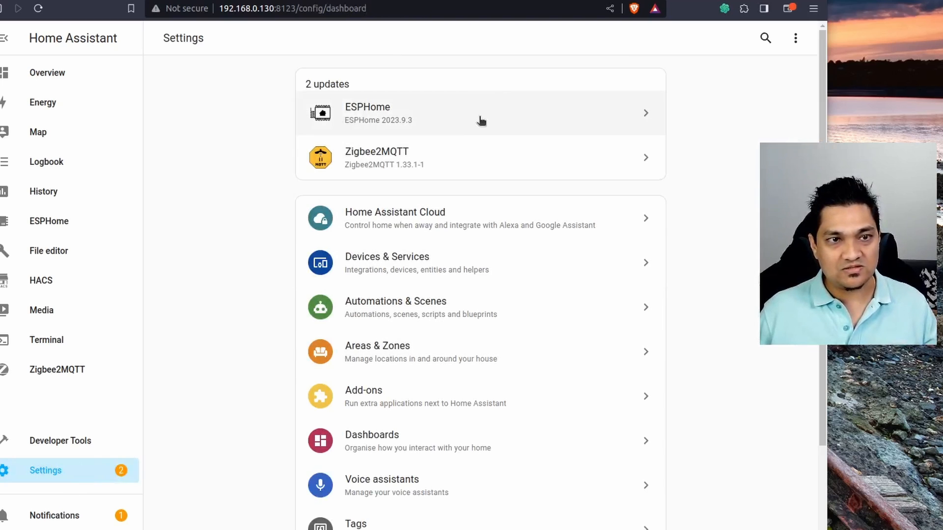
pyautogui.click(444, 268)
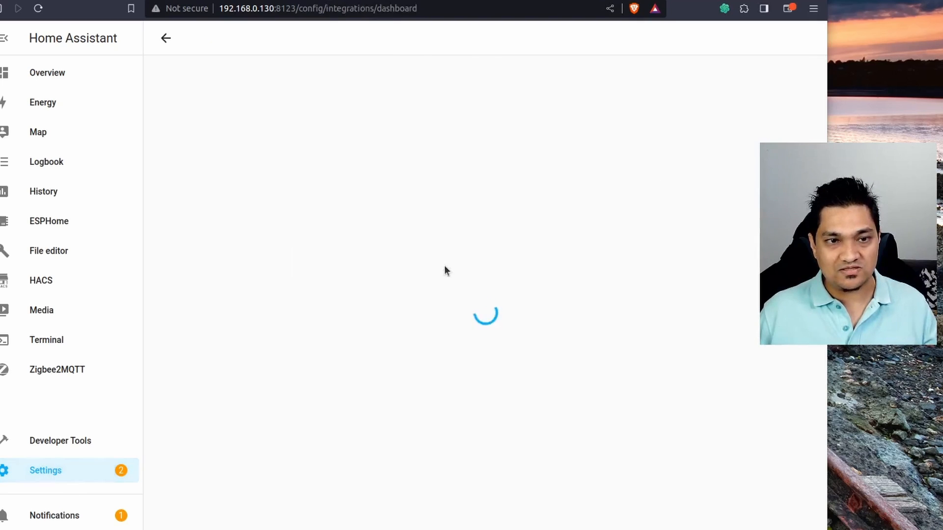
pyautogui.scroll(-4, 444, 267)
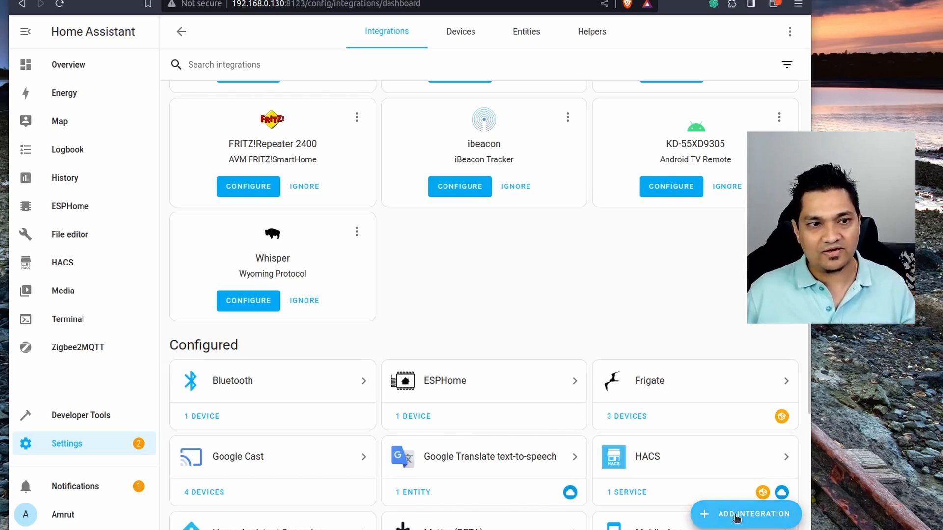
pyautogui.click(746, 514)
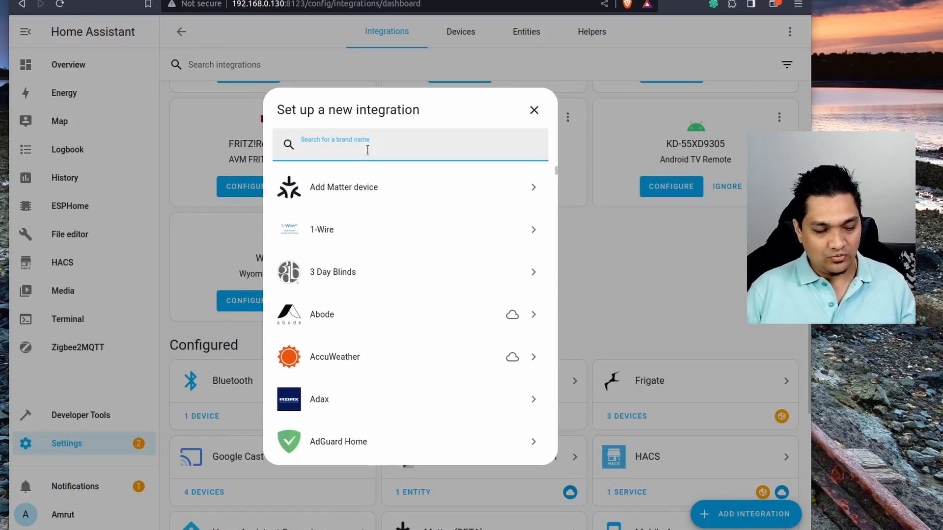
pyautogui.write('wy')
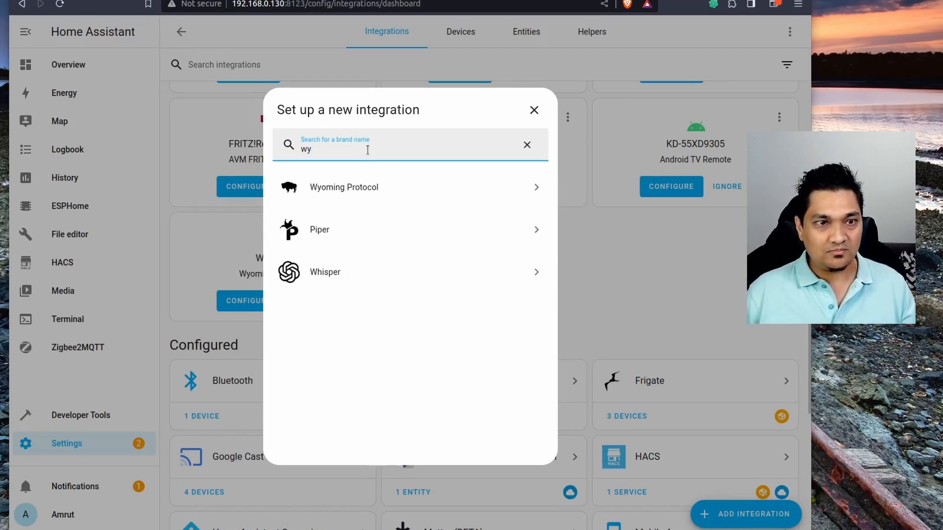
pyautogui.click(379, 191)
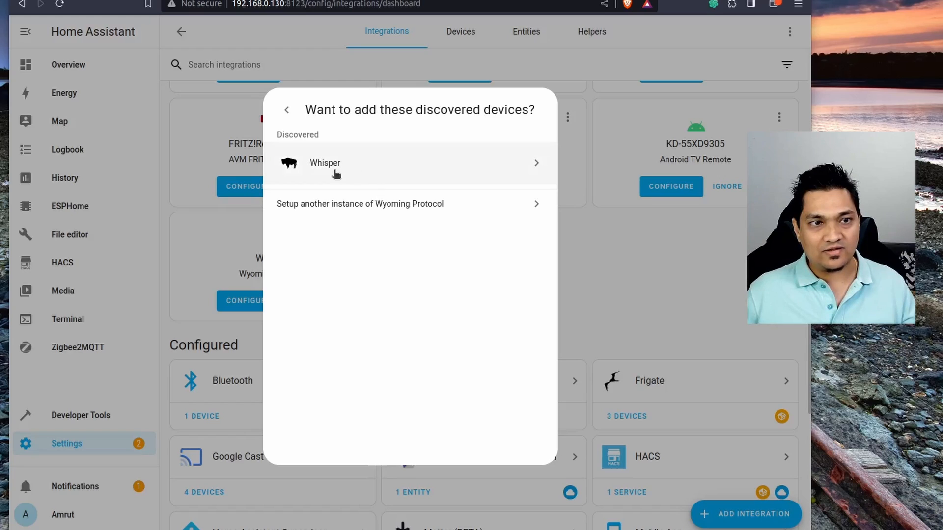
pyautogui.click(331, 213)
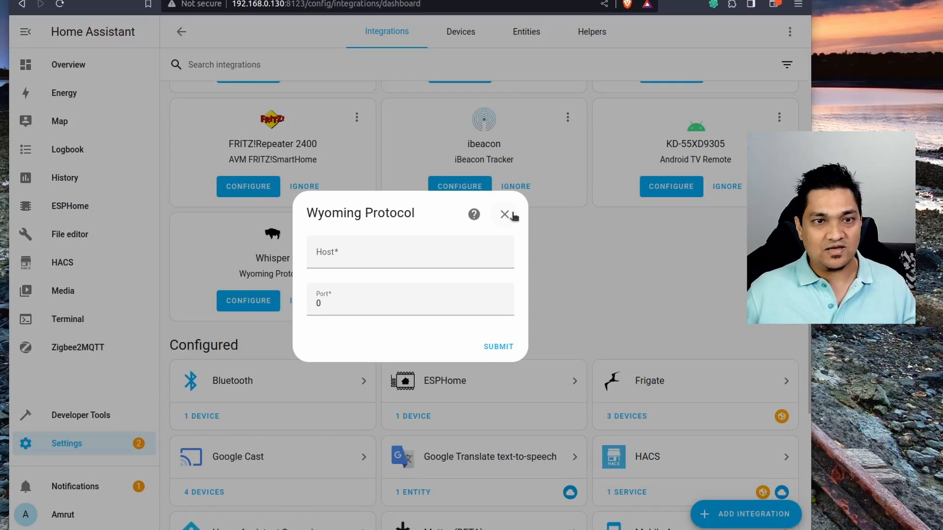
pyautogui.click(505, 215)
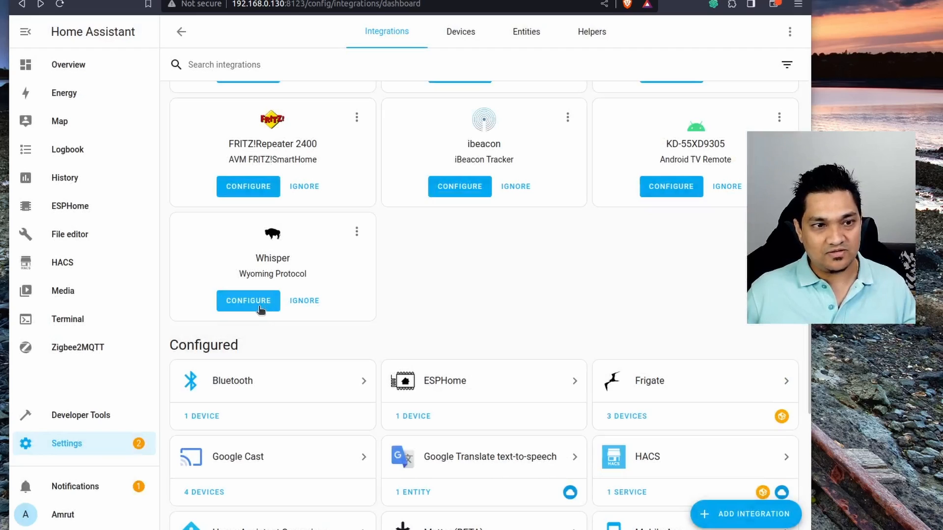
# Configure the discovered Whisper integration so Home Assistant connects to it through the Wyoming Protocol, and check the configured integrations
pyautogui.click(248, 301)
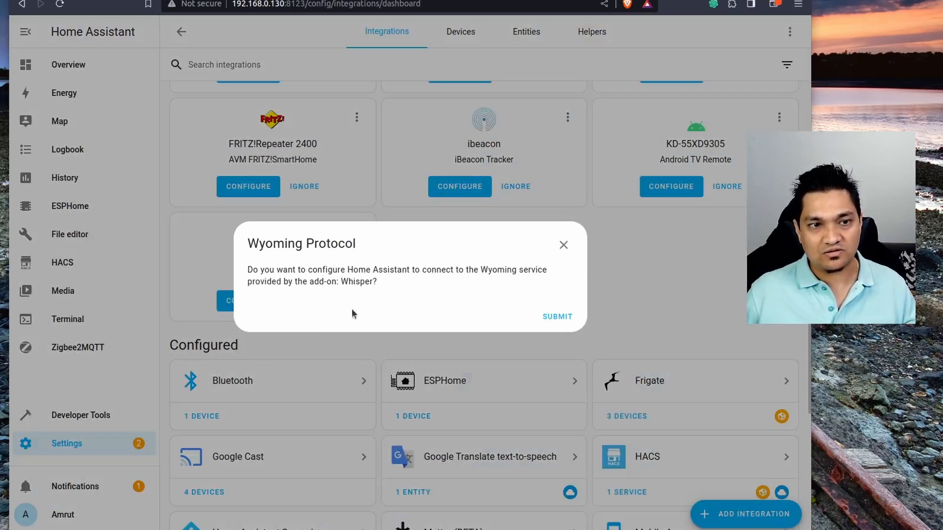
pyautogui.click(547, 320)
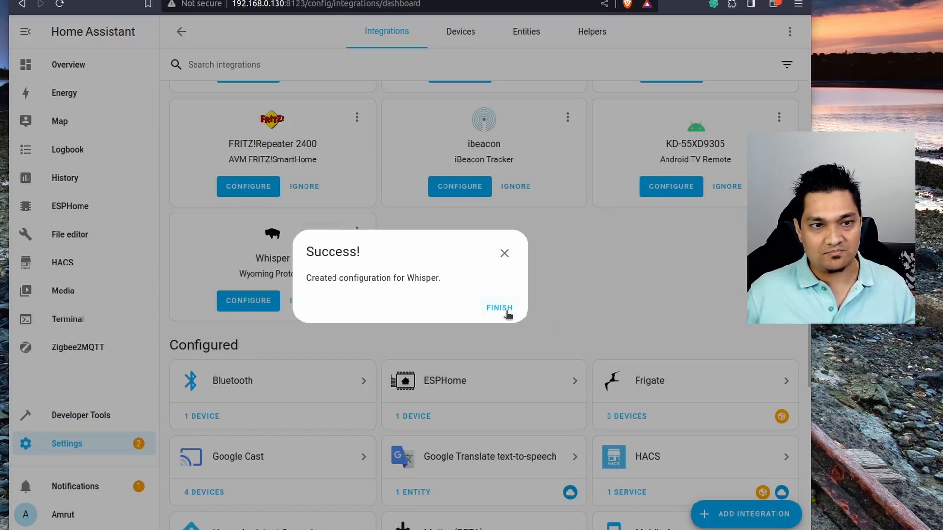
pyautogui.click(508, 311)
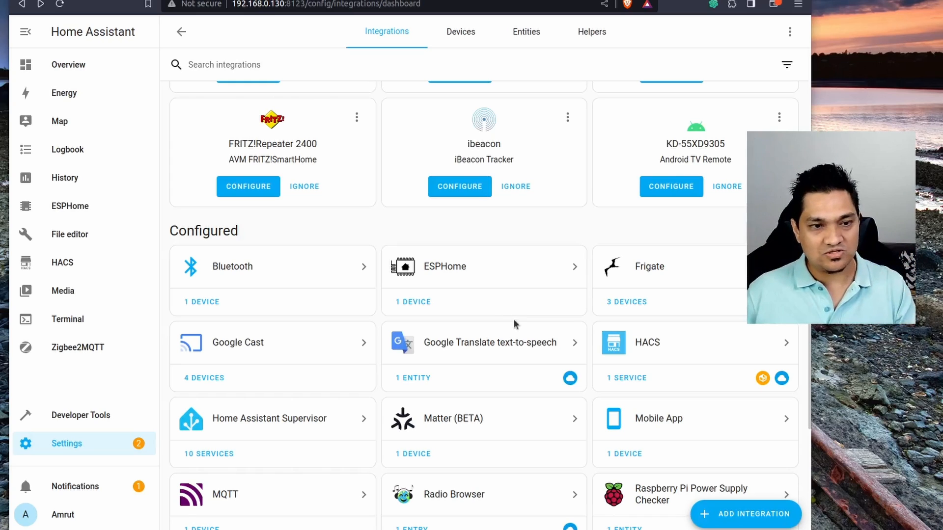
pyautogui.scroll(-4, 520, 339)
pyautogui.scroll(3, 465, 463)
pyautogui.scroll(2, 465, 463)
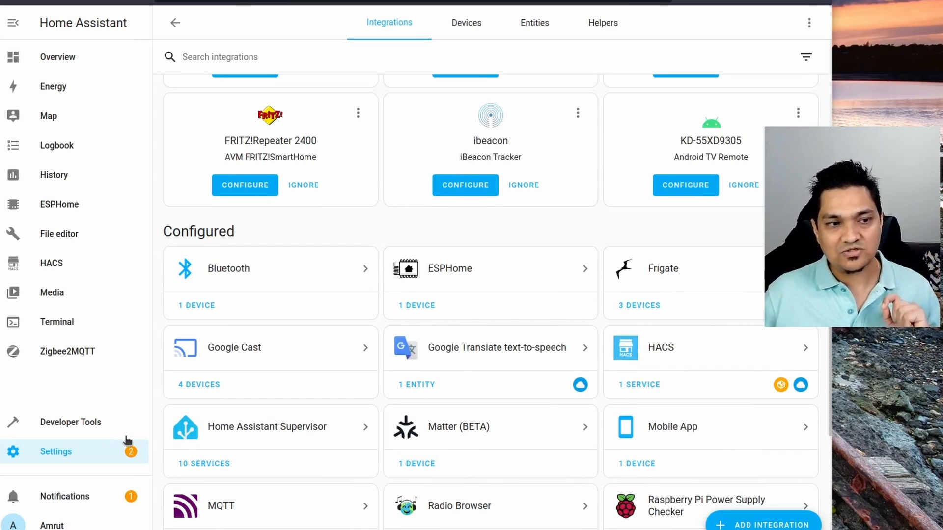
# Set the Home Assistant voice assistant's speech-to-text engine to faster-whisper and save the assistant's settings
pyautogui.click(93, 446)
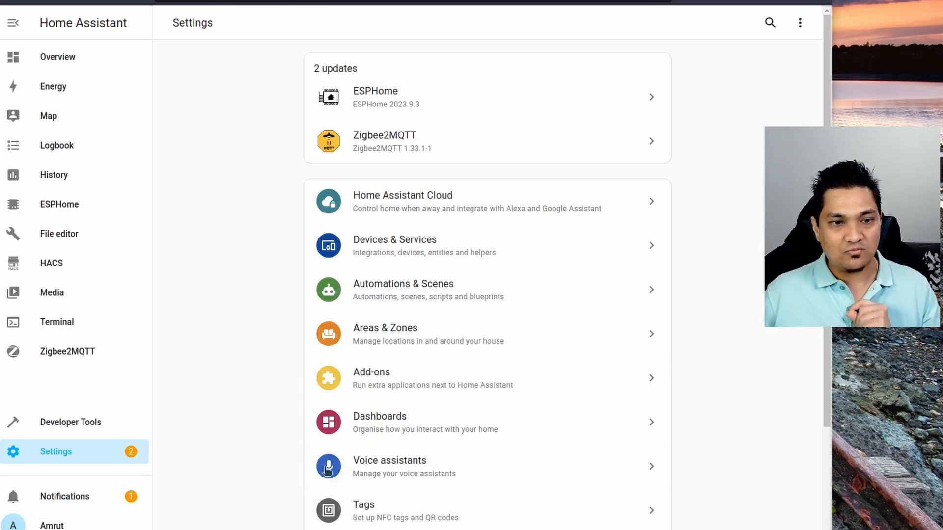
pyautogui.click(459, 473)
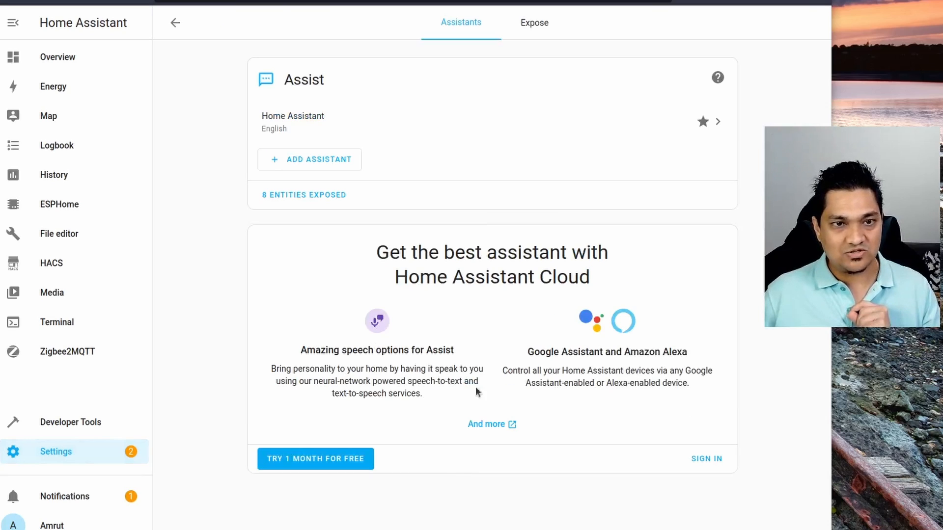
pyautogui.click(383, 117)
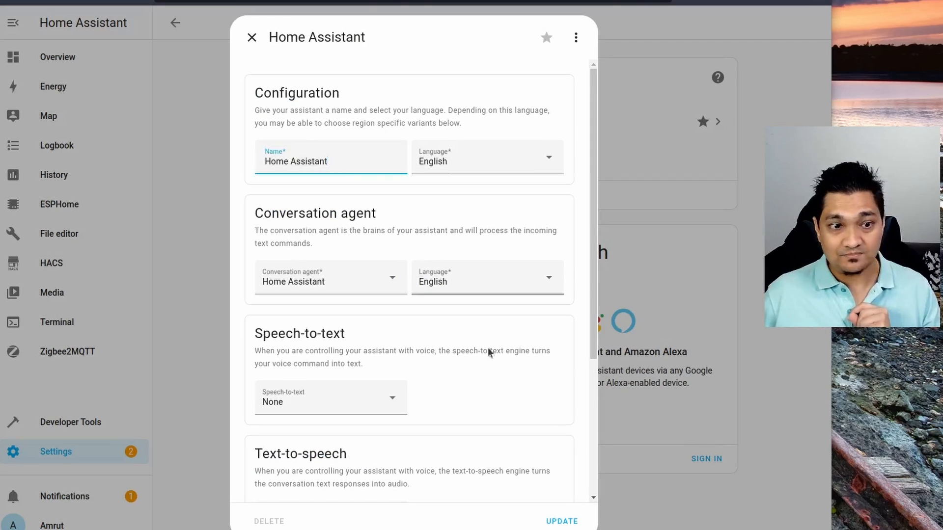
pyautogui.click(444, 311)
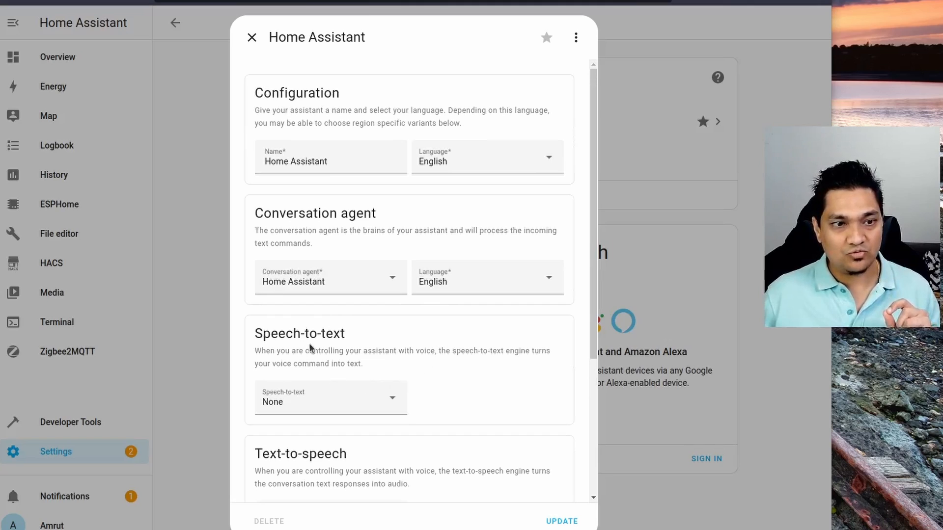
pyautogui.click(332, 416)
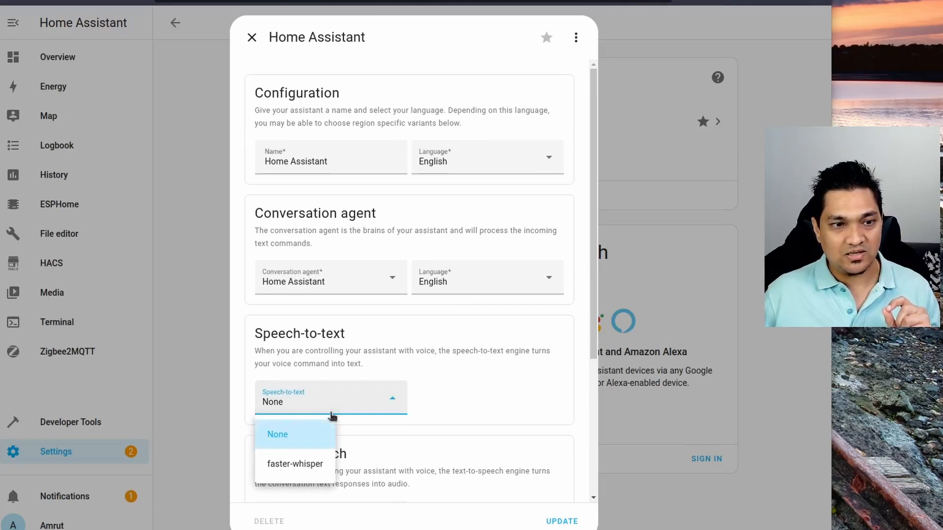
pyautogui.click(300, 473)
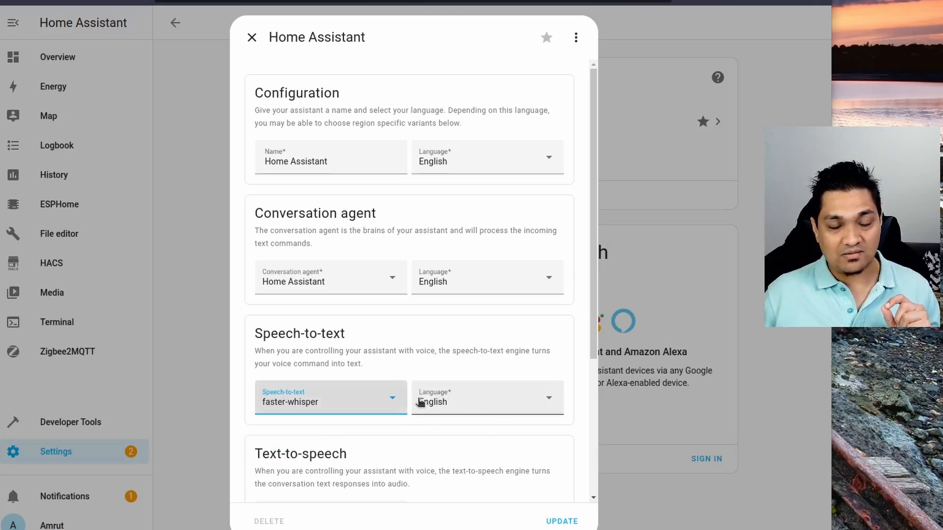
pyautogui.scroll(-5, 520, 457)
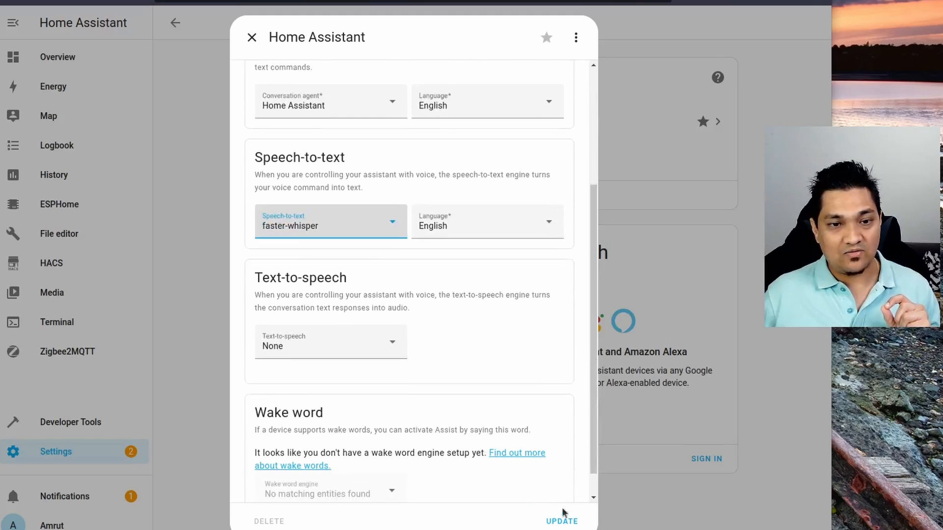
pyautogui.click(562, 520)
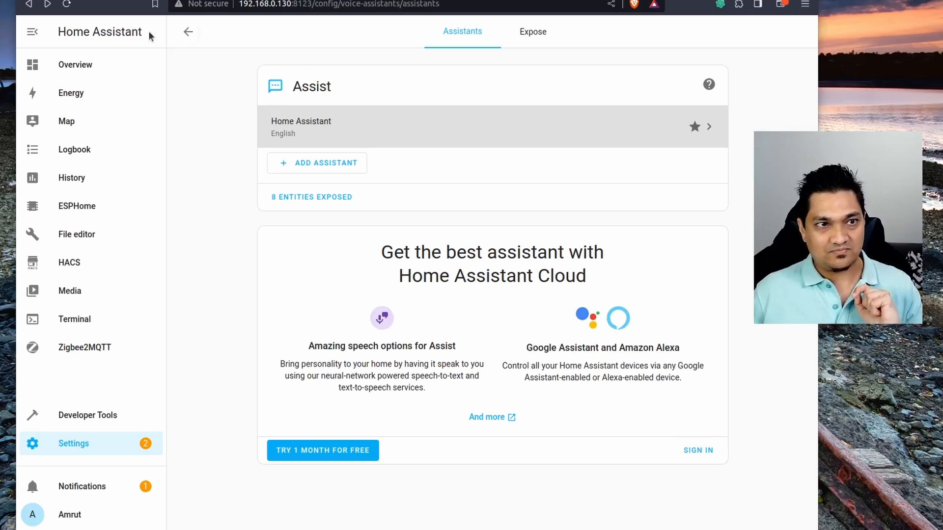
# Open Assist from the Overview dashboard, try to start voice listening, and close the Assist dialog
pyautogui.click(88, 67)
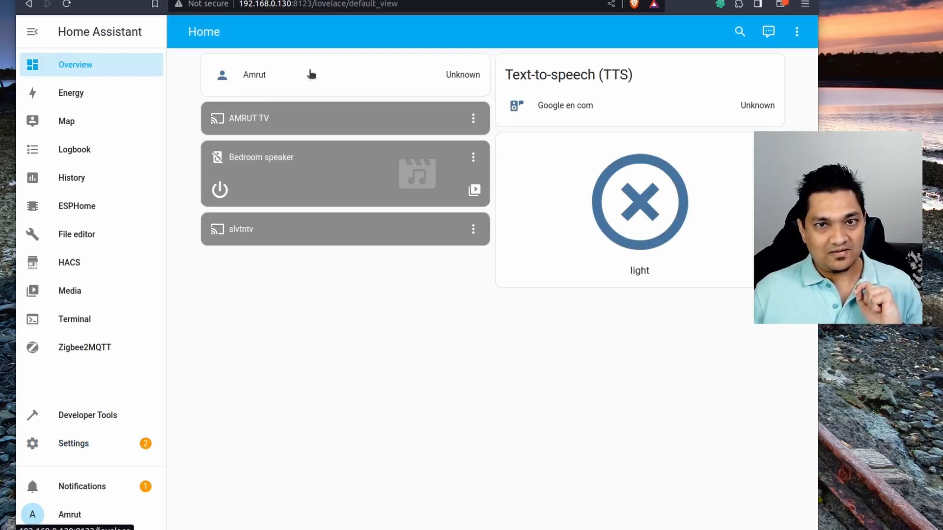
pyautogui.click(769, 32)
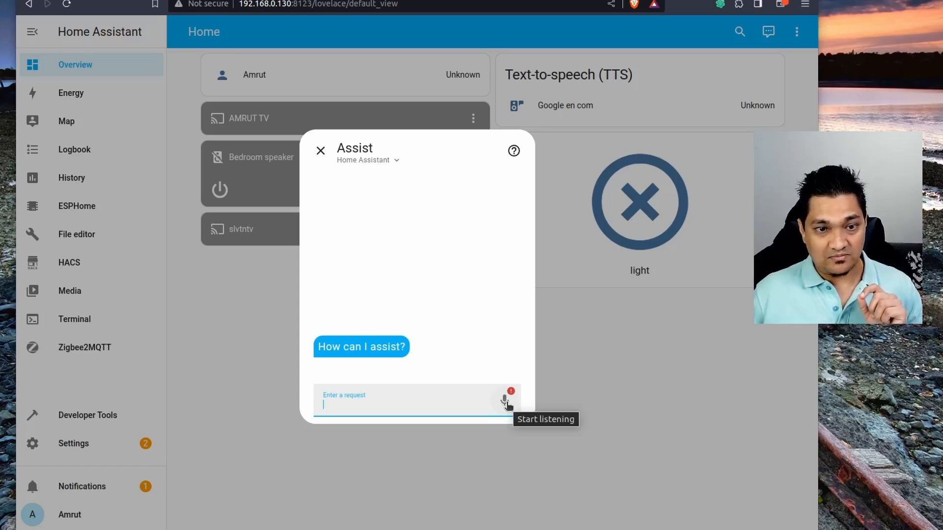
pyautogui.click(506, 401)
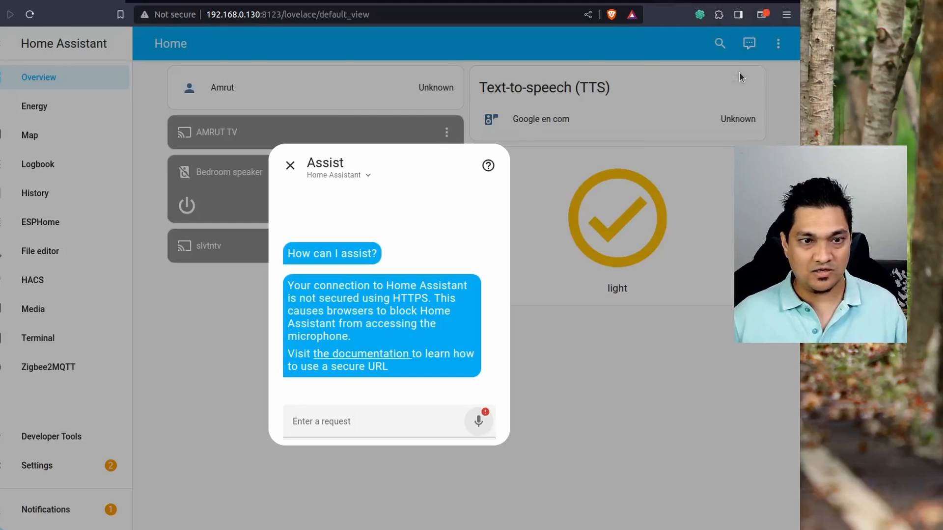
pyautogui.click(290, 167)
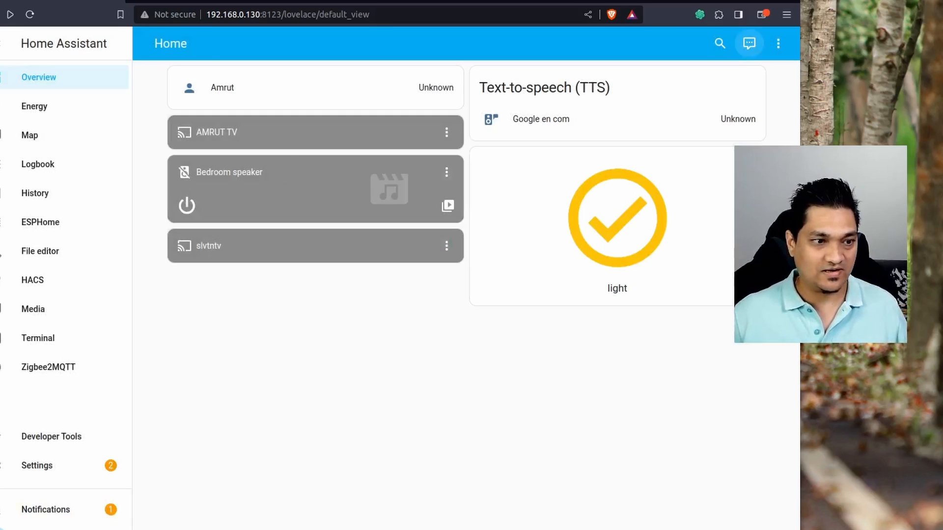
# Find the Piper text-to-speech add-on in the add-on store and install it
pyautogui.click(58, 472)
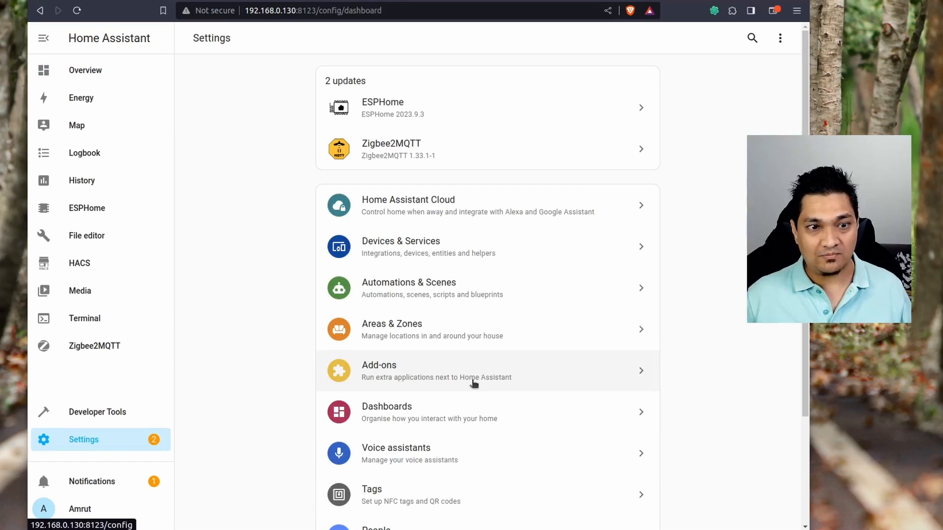
pyautogui.click(461, 378)
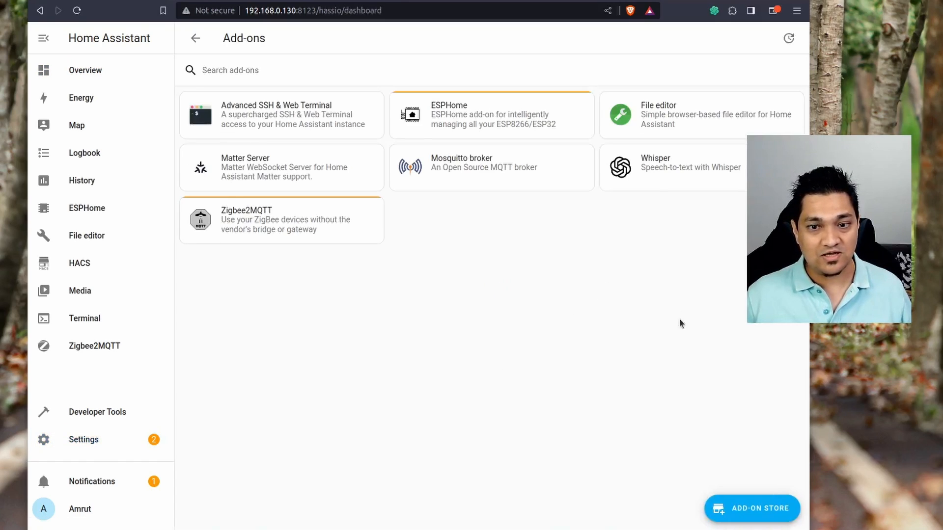
pyautogui.click(737, 513)
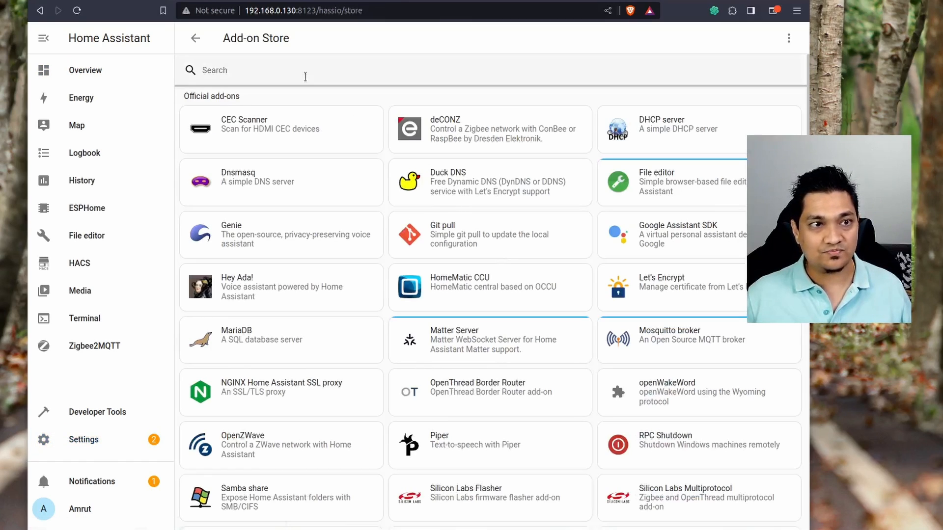
pyautogui.click(300, 75)
pyautogui.write('pip')
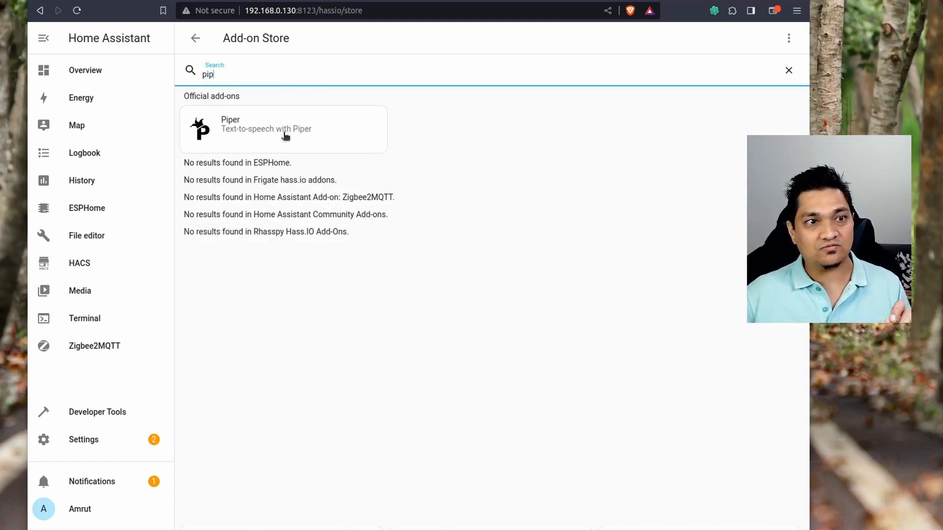
pyautogui.click(285, 136)
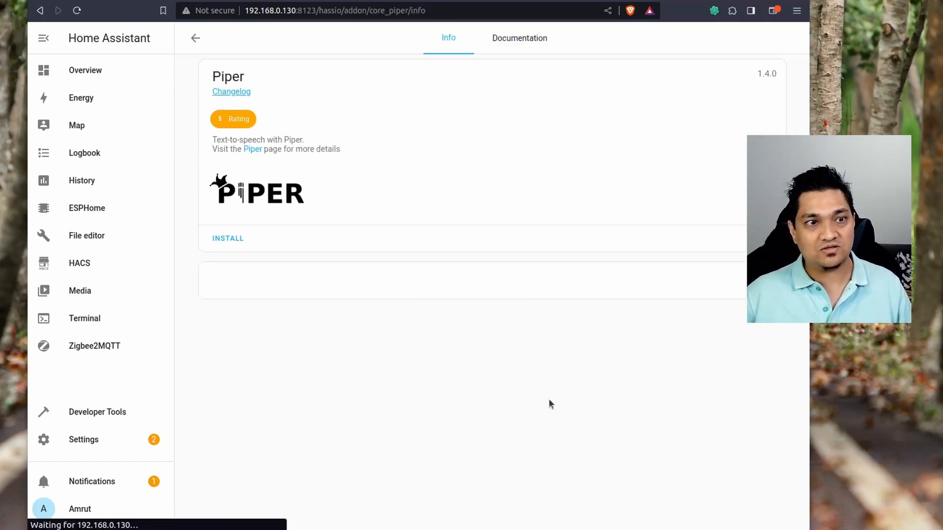
pyautogui.click(228, 239)
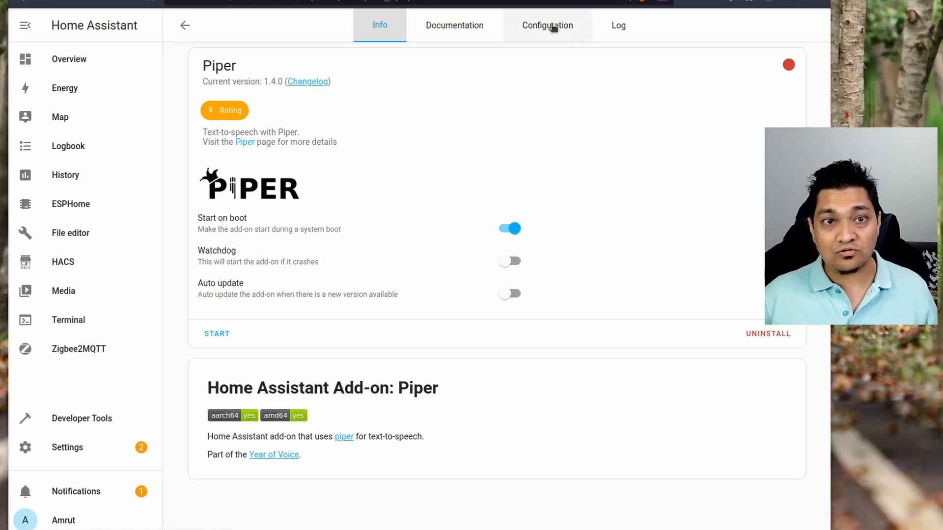
# Review the Piper add-on's voice list and other configuration options, then start the add-on
pyautogui.click(551, 27)
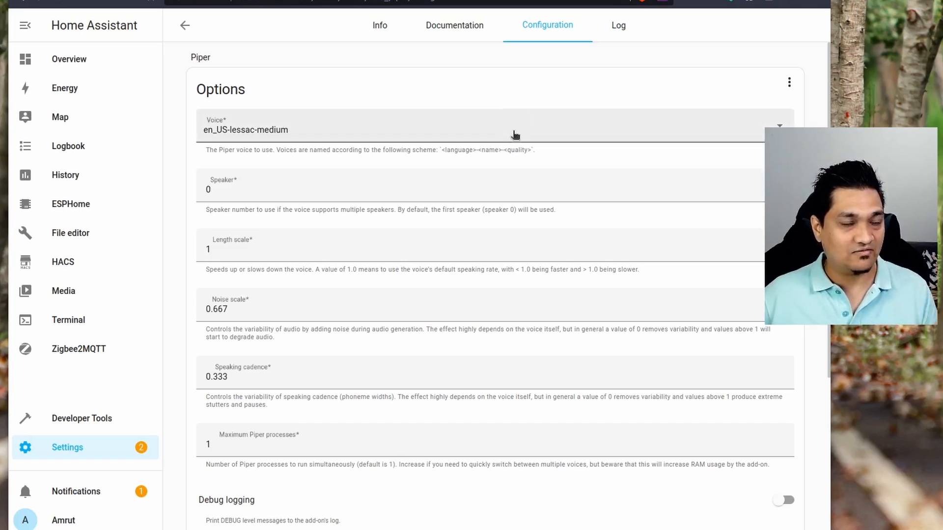
pyautogui.click(515, 135)
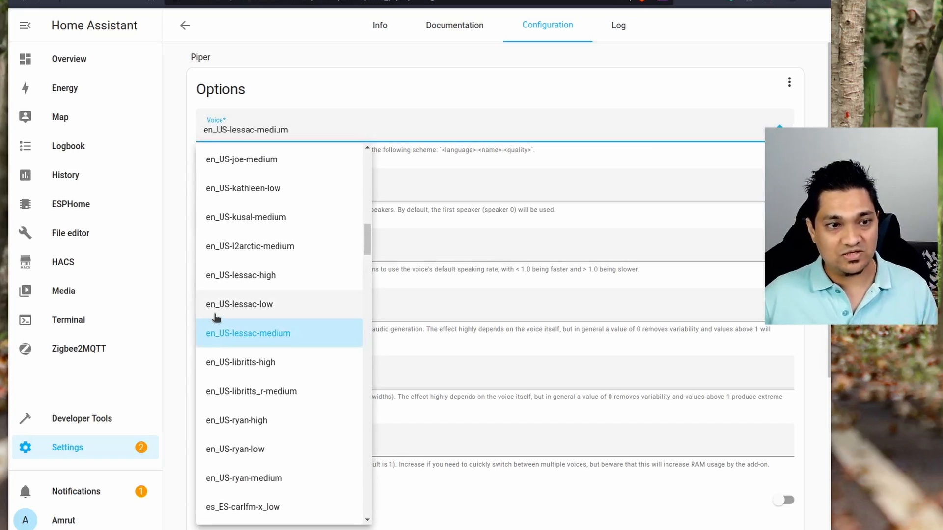
pyautogui.click(599, 161)
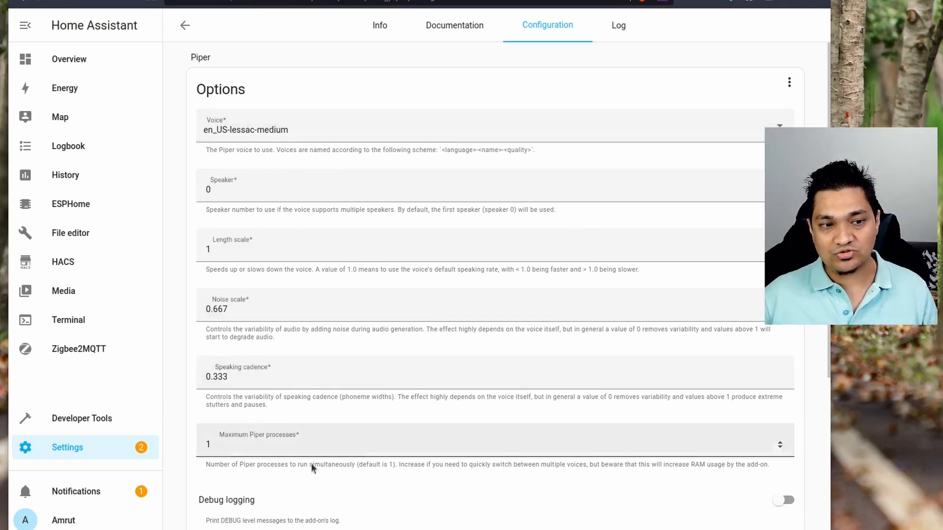
pyautogui.scroll(-4, 309, 491)
pyautogui.scroll(4, 309, 491)
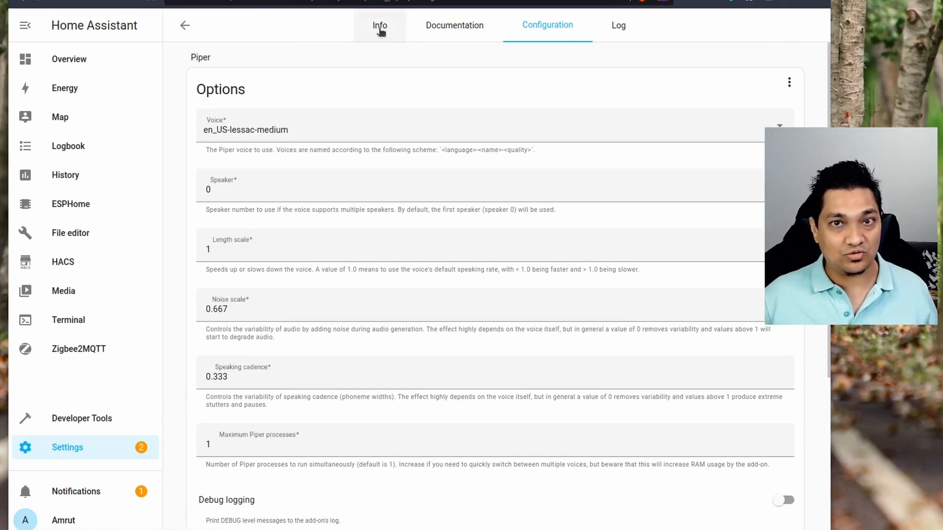
pyautogui.click(380, 31)
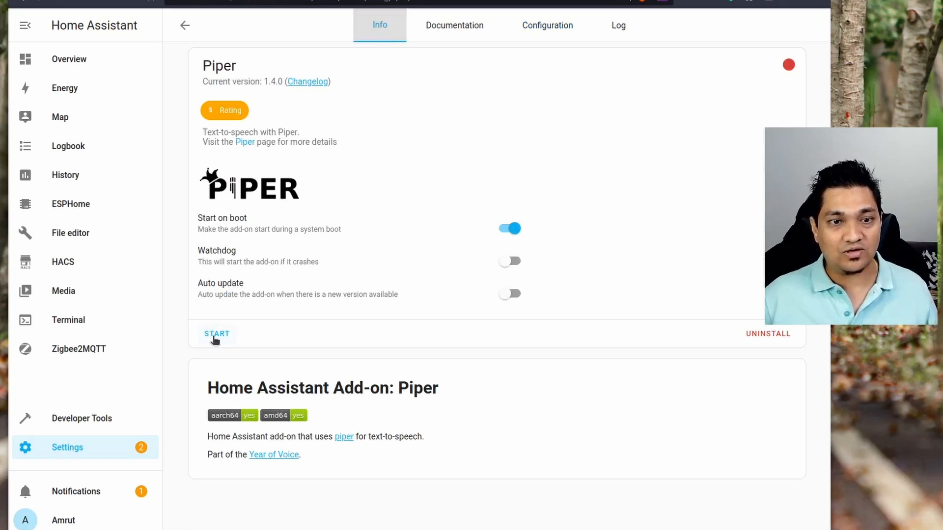
pyautogui.click(215, 339)
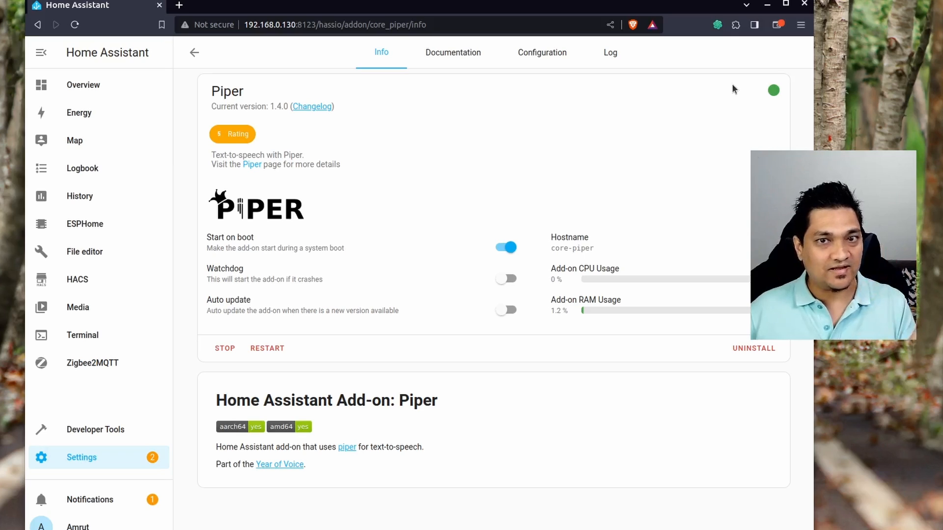
# Configure the discovered Piper service in Devices & Services so it connects through the Wyoming Protocol
pyautogui.click(95, 467)
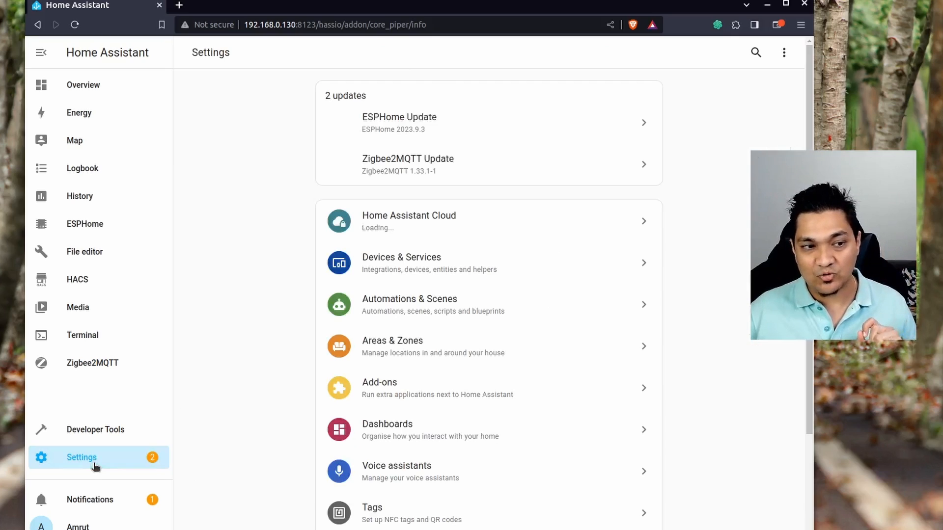
pyautogui.click(457, 259)
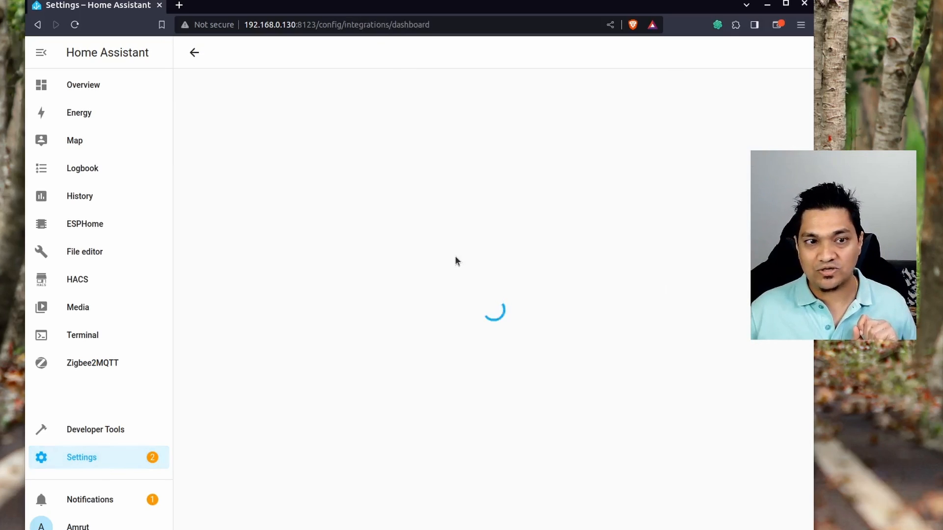
pyautogui.scroll(-5, 468, 455)
pyautogui.scroll(-2, 467, 458)
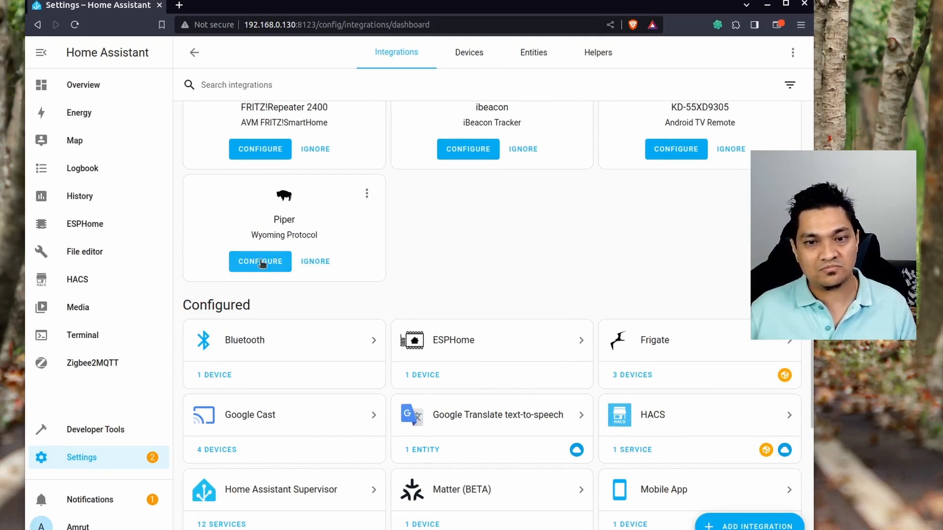
pyautogui.click(261, 264)
pyautogui.click(565, 330)
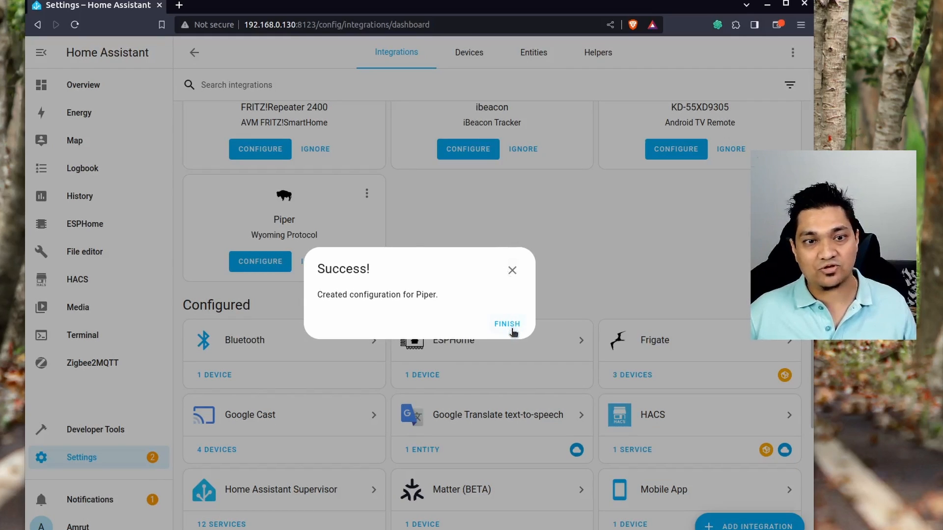
pyautogui.click(508, 324)
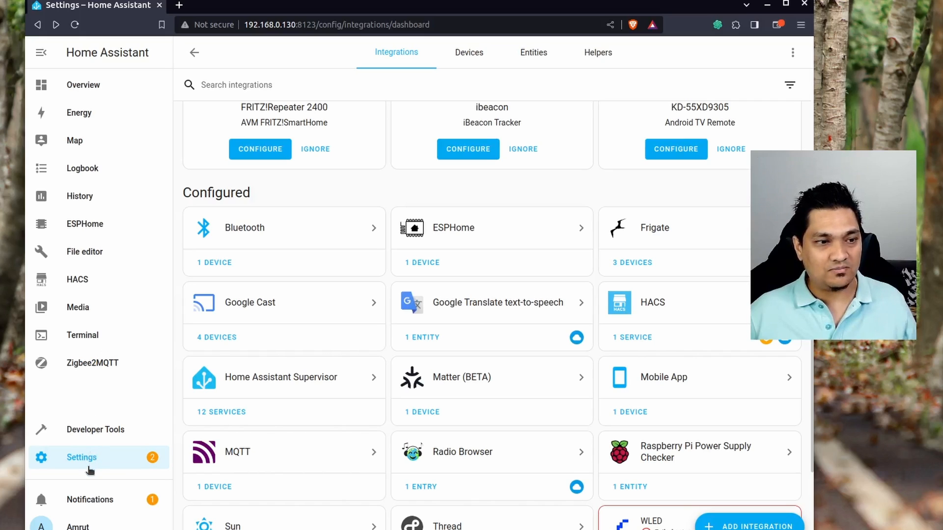
# Set the Home Assistant voice assistant's text-to-speech to piper with the amy (low) voice and save the update
pyautogui.click(95, 459)
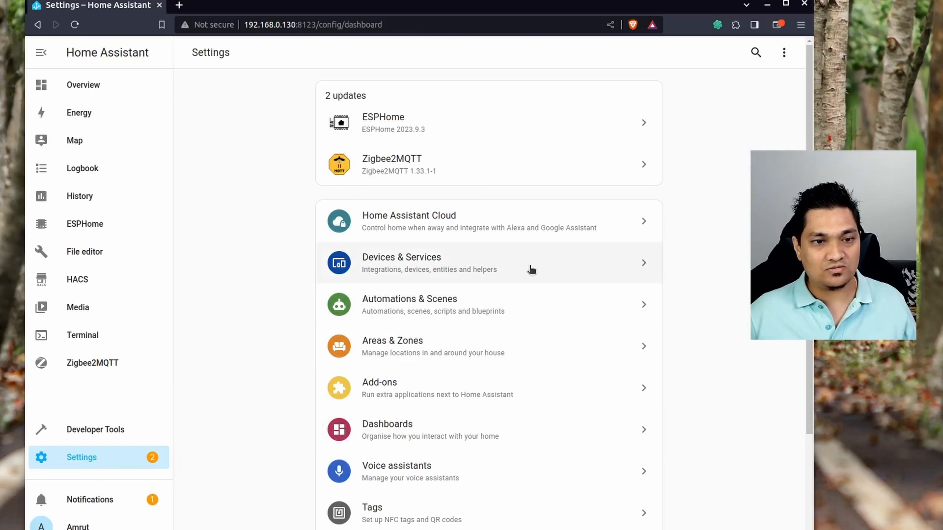
pyautogui.scroll(-3, 530, 269)
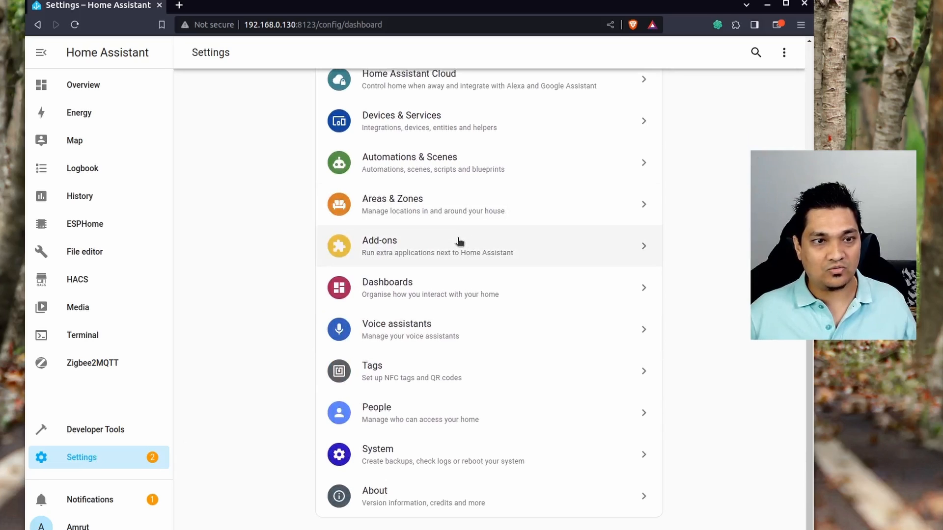
pyautogui.click(449, 336)
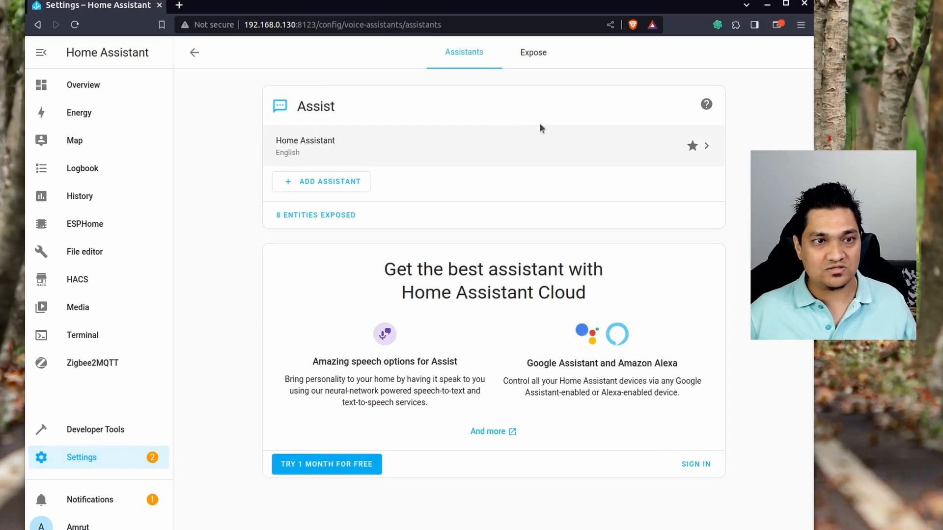
pyautogui.click(556, 141)
pyautogui.scroll(-4, 448, 403)
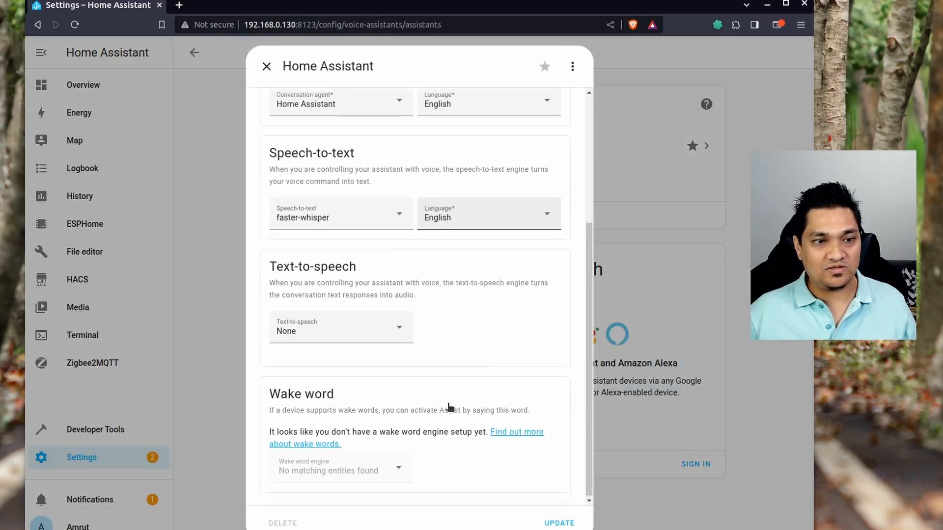
pyautogui.click(344, 340)
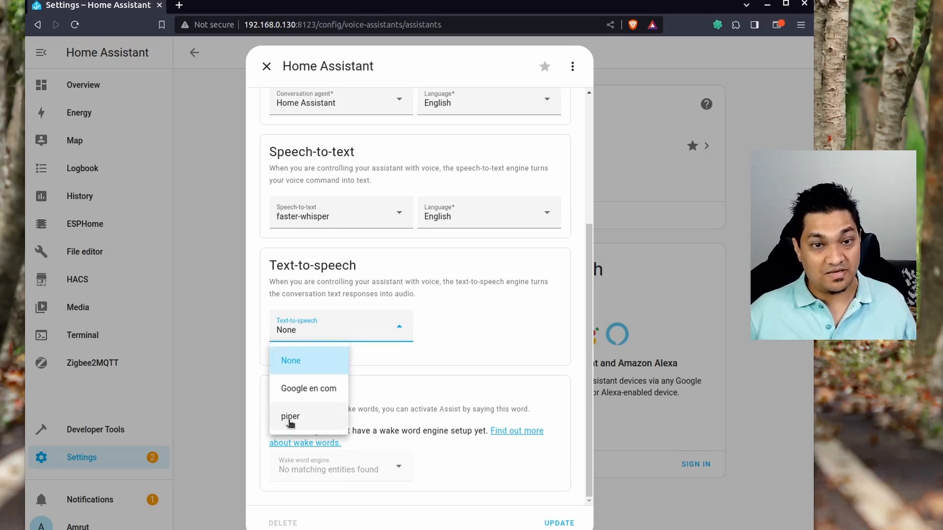
pyautogui.click(290, 418)
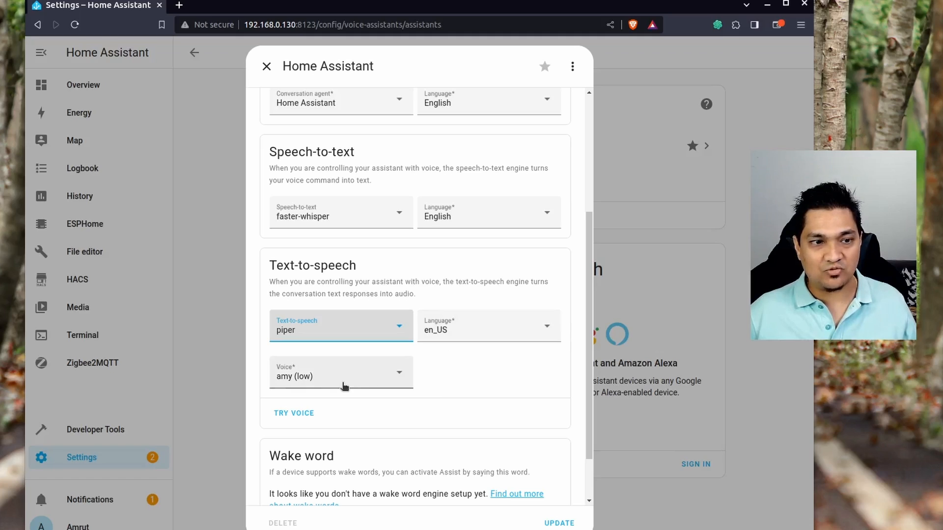
pyautogui.click(354, 382)
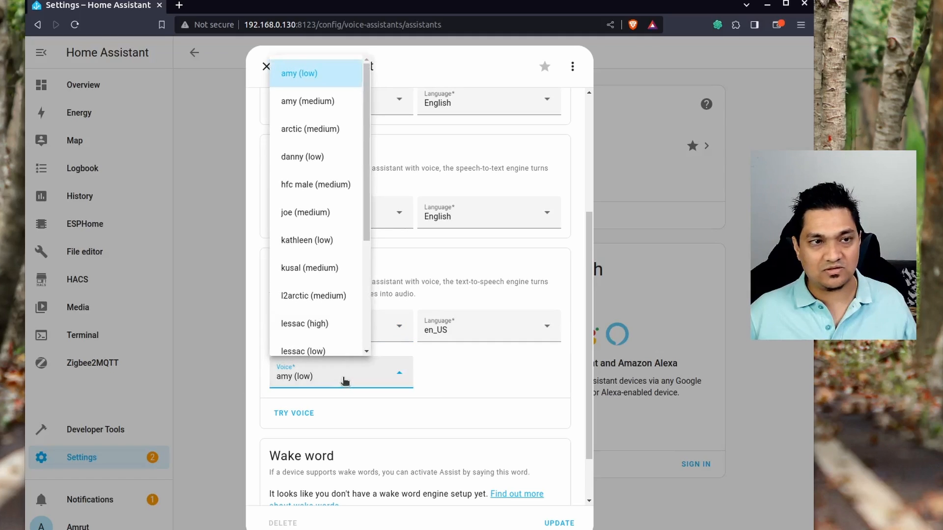
pyautogui.click(332, 75)
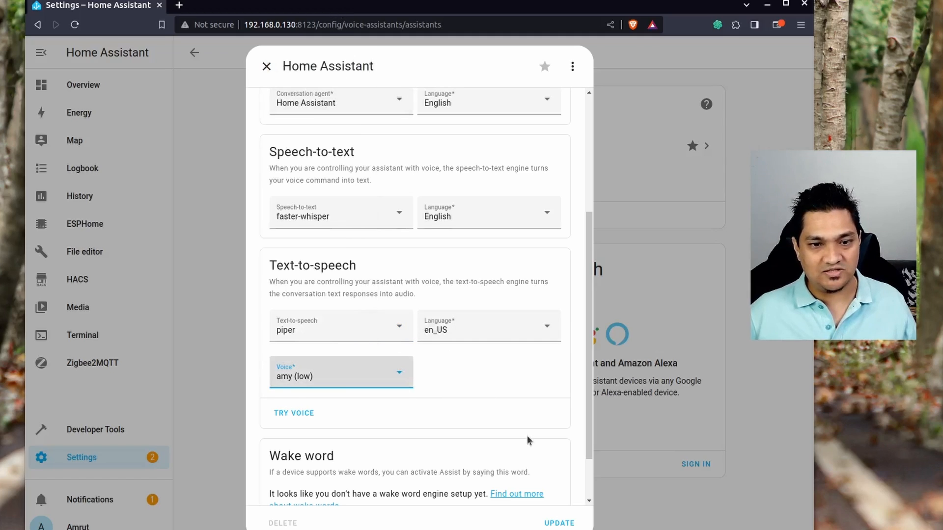
pyautogui.scroll(-2, 533, 457)
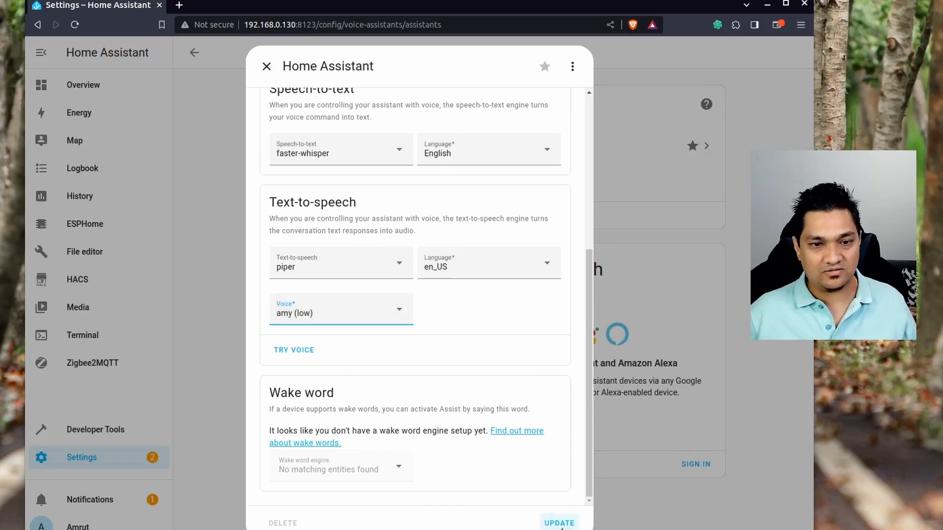
pyautogui.click(559, 524)
# Reopen the Home Assistant voice assistant, check its wake word section, and close the dialog
pyautogui.click(590, 145)
pyautogui.scroll(-1, 440, 359)
pyautogui.scroll(-5, 440, 358)
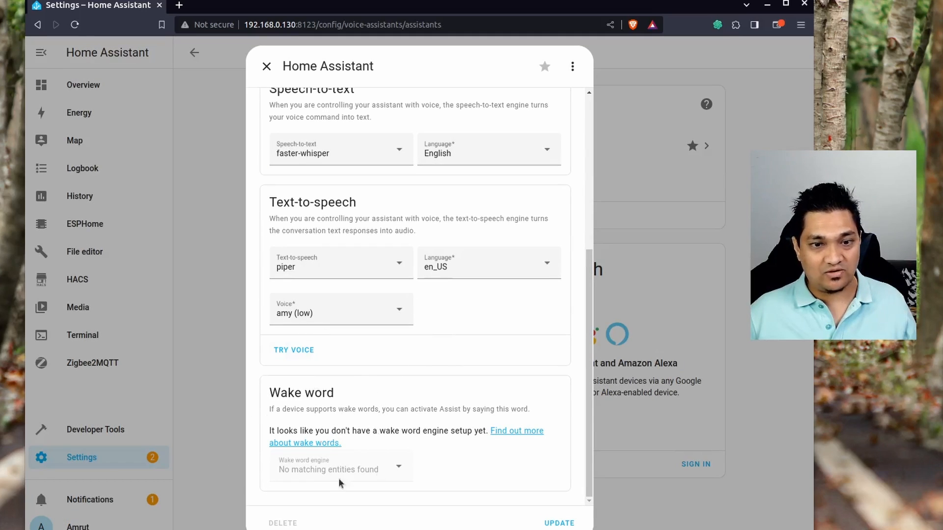
pyautogui.click(267, 67)
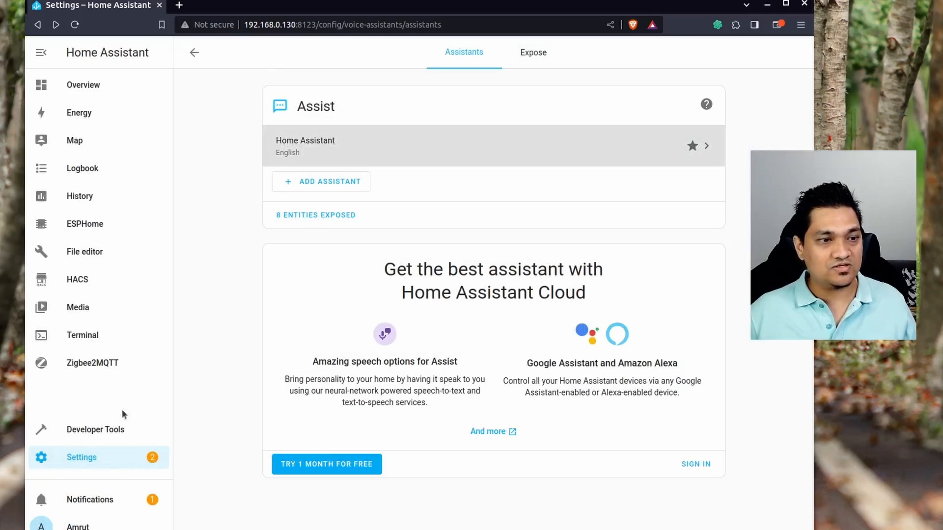
# Search the add-on store for "wake" and install the official openWakeWord add-on
pyautogui.click(99, 467)
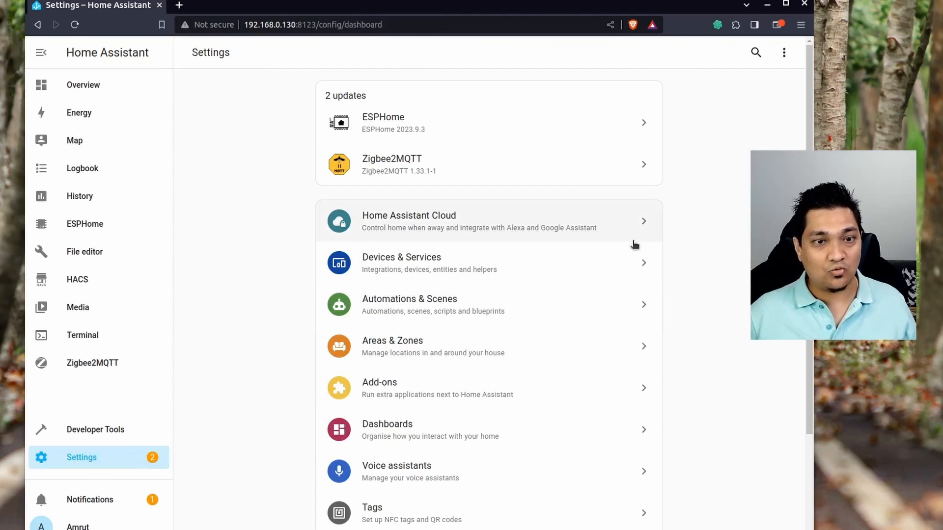
pyautogui.click(526, 398)
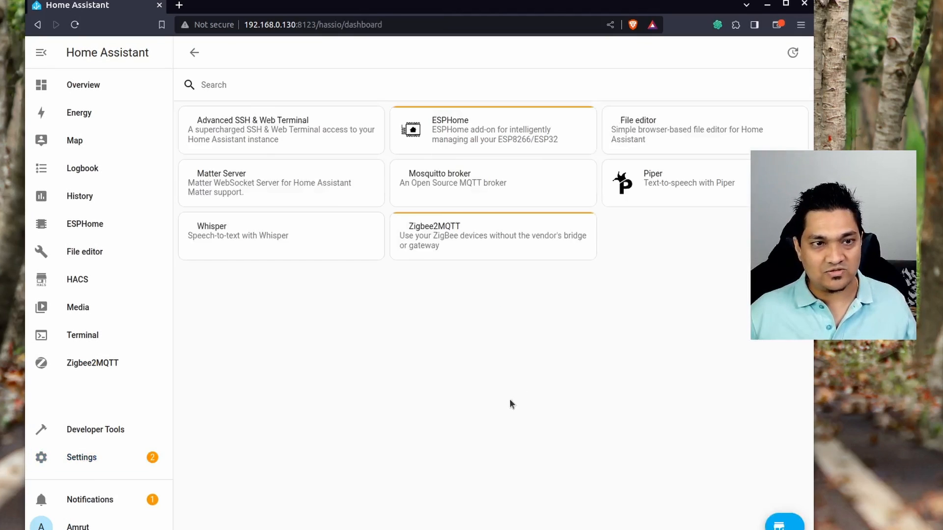
pyautogui.click(752, 525)
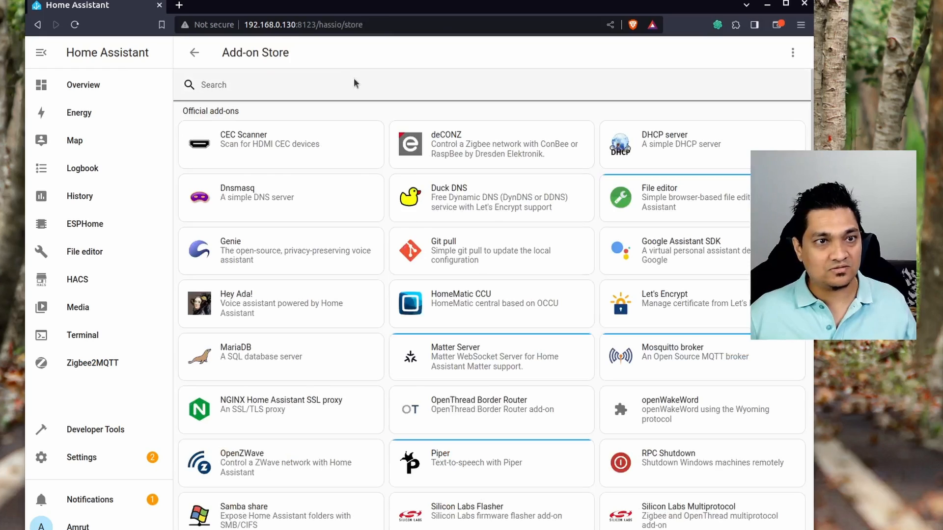
pyautogui.click(348, 90)
pyautogui.write('wake')
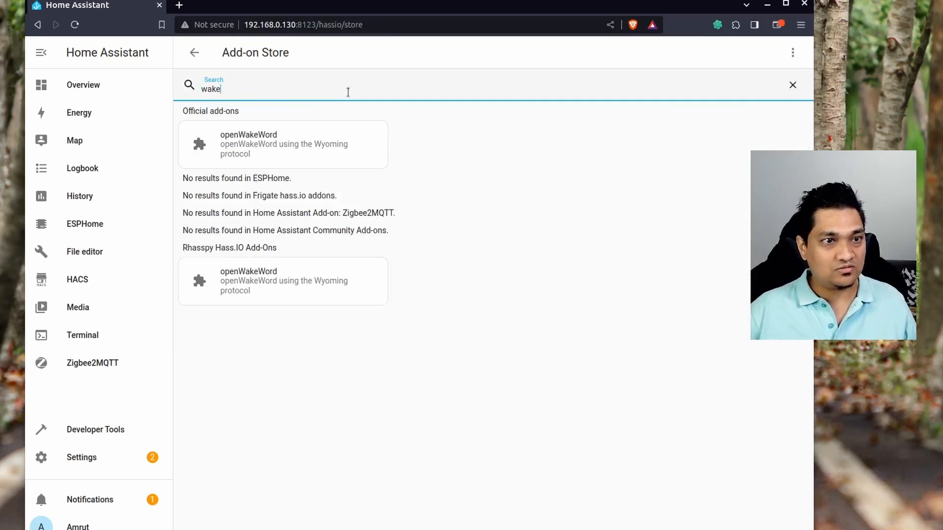
pyautogui.click(336, 138)
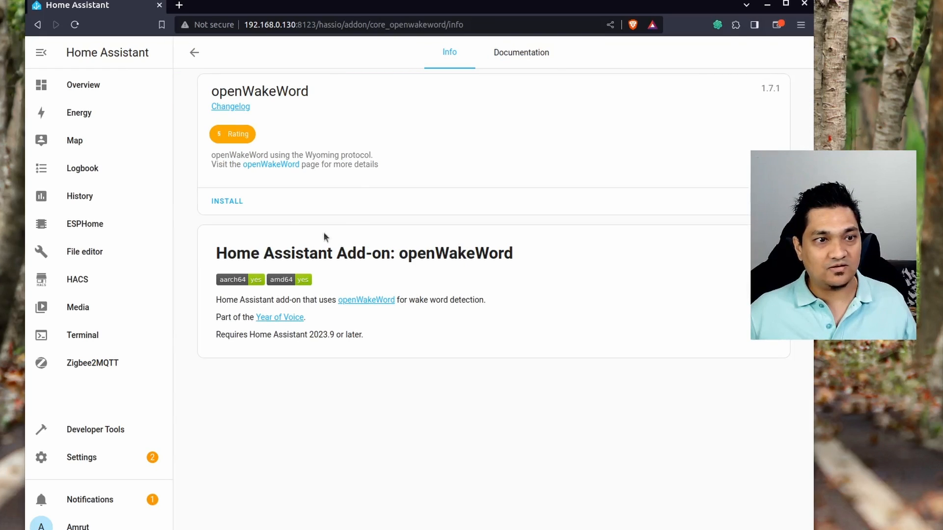
pyautogui.click(225, 202)
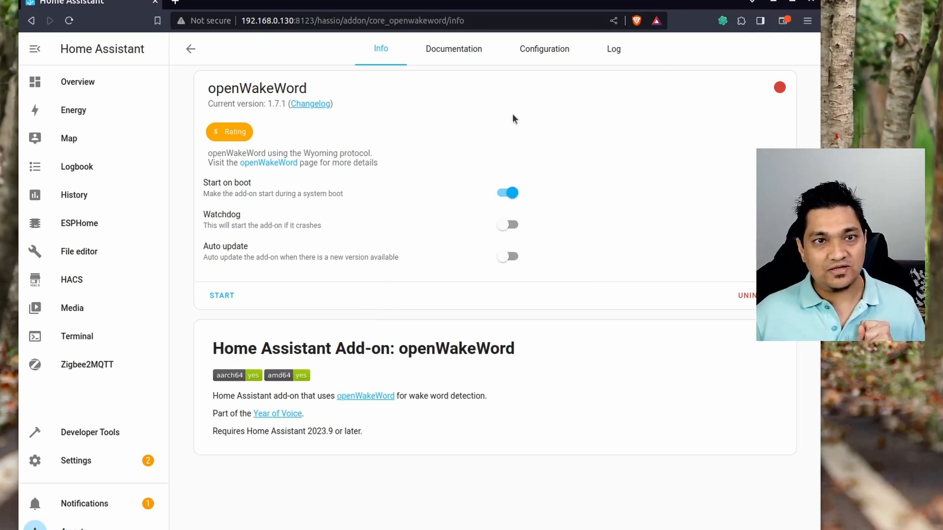
# Review the openWakeWord add-on's configuration options, then start the add-on
pyautogui.click(552, 55)
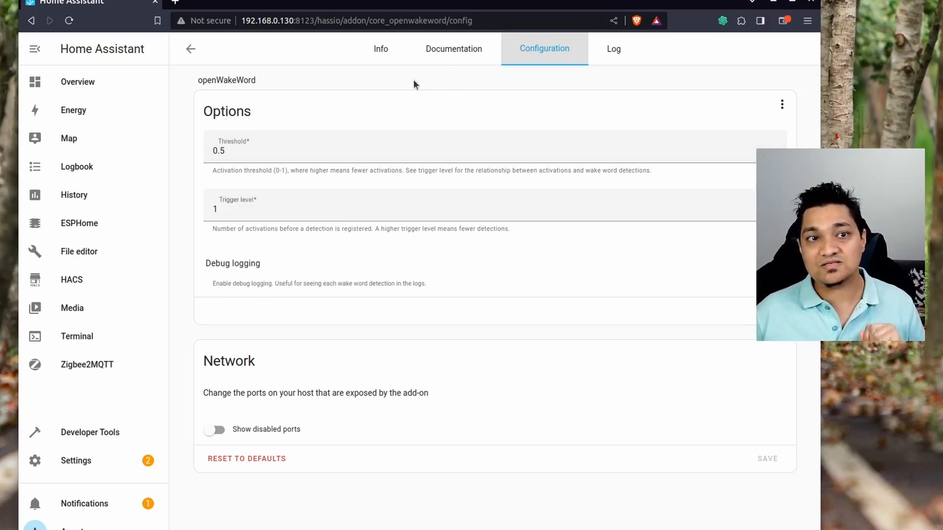
pyautogui.click(386, 59)
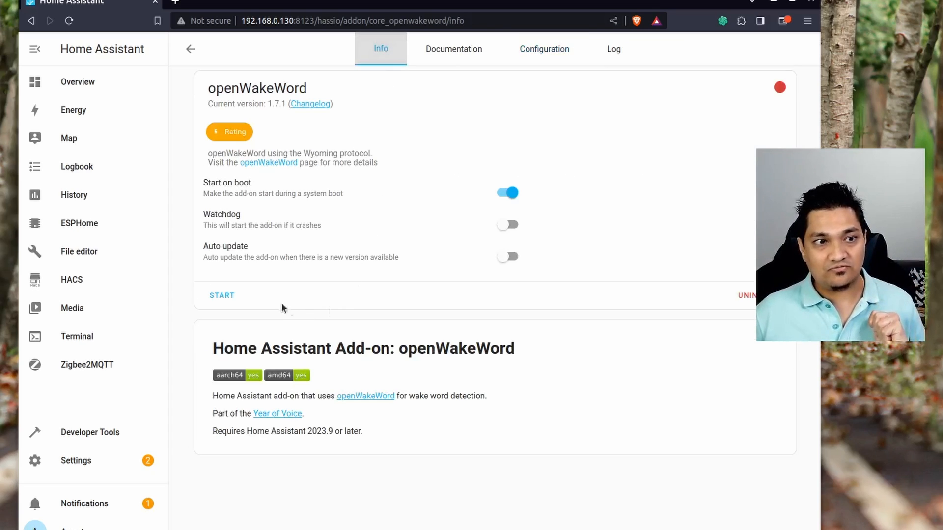
pyautogui.click(207, 296)
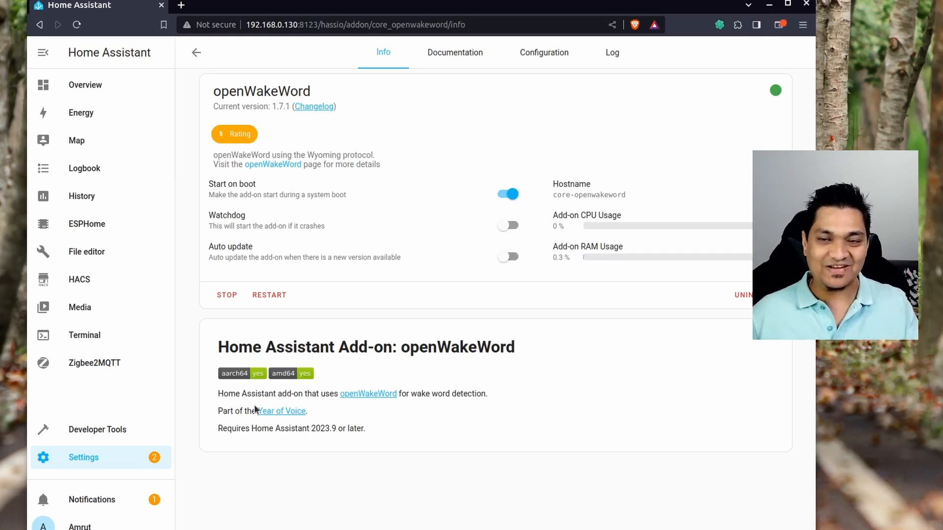
# Configure the discovered openWakeWord service in Devices & Services so it connects through the Wyoming Protocol
pyautogui.click(112, 456)
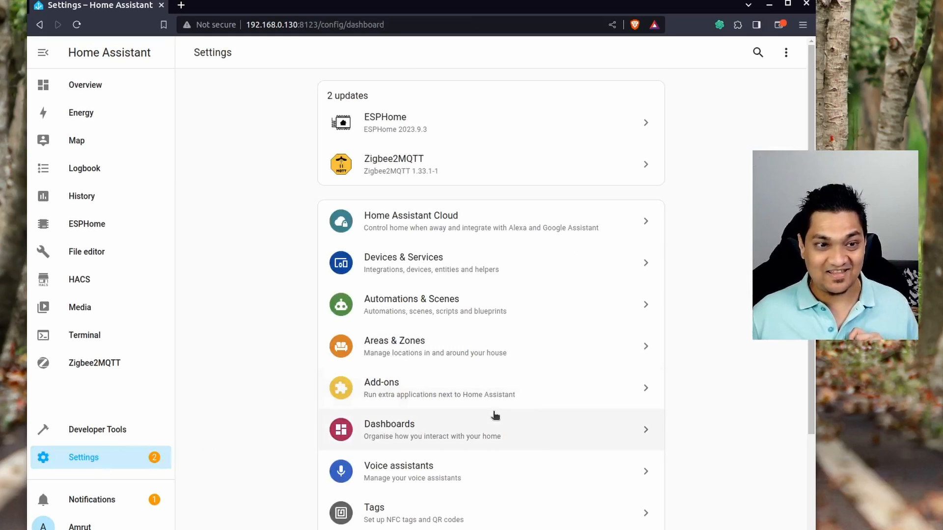
pyautogui.scroll(-1, 497, 415)
pyautogui.click(465, 231)
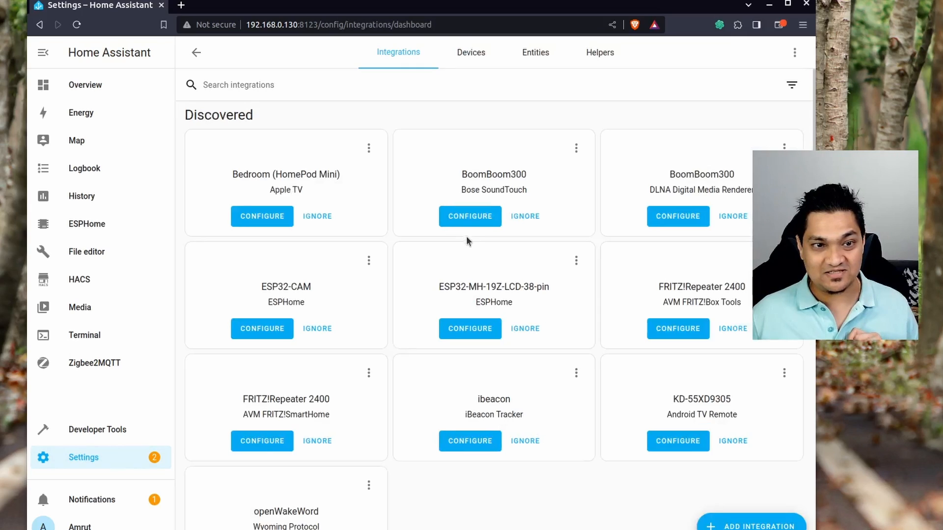
pyautogui.scroll(-3, 482, 438)
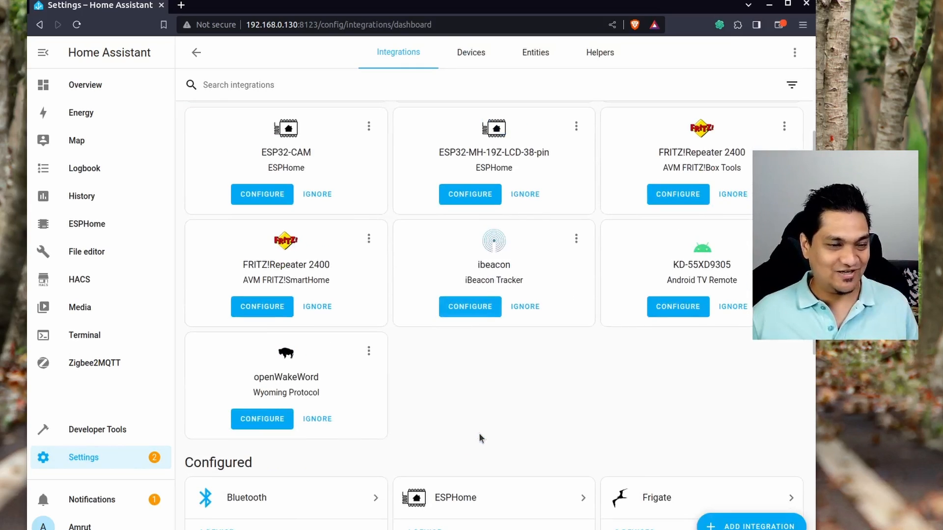
pyautogui.click(261, 422)
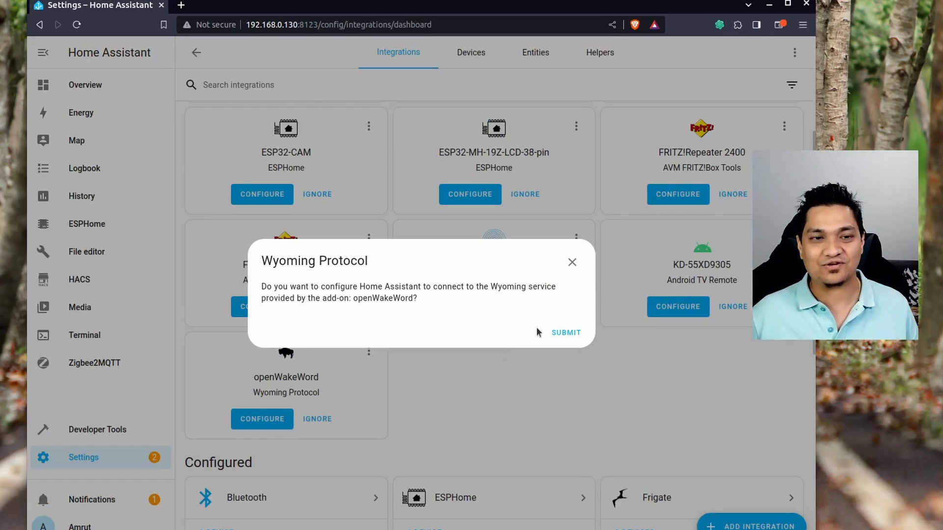
pyautogui.click(566, 333)
pyautogui.click(507, 325)
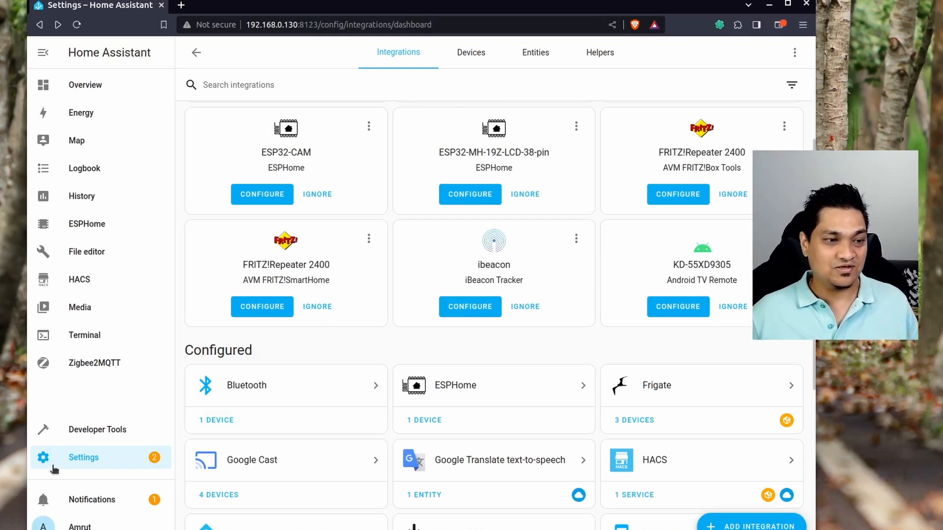
# Set the Home Assistant voice assistant's wake word engine to openwakeword and wake word to hey jarvis, then save the update
pyautogui.click(123, 462)
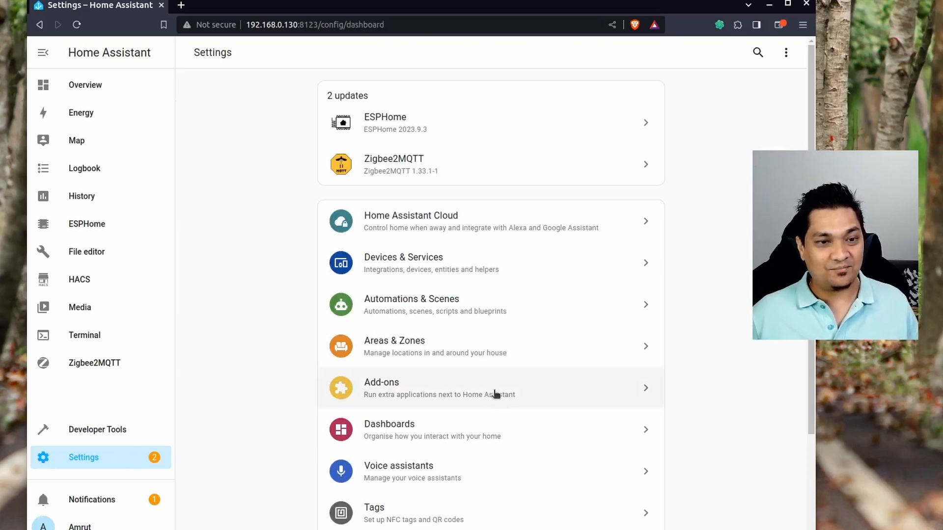
pyautogui.scroll(-1, 499, 400)
pyautogui.click(477, 434)
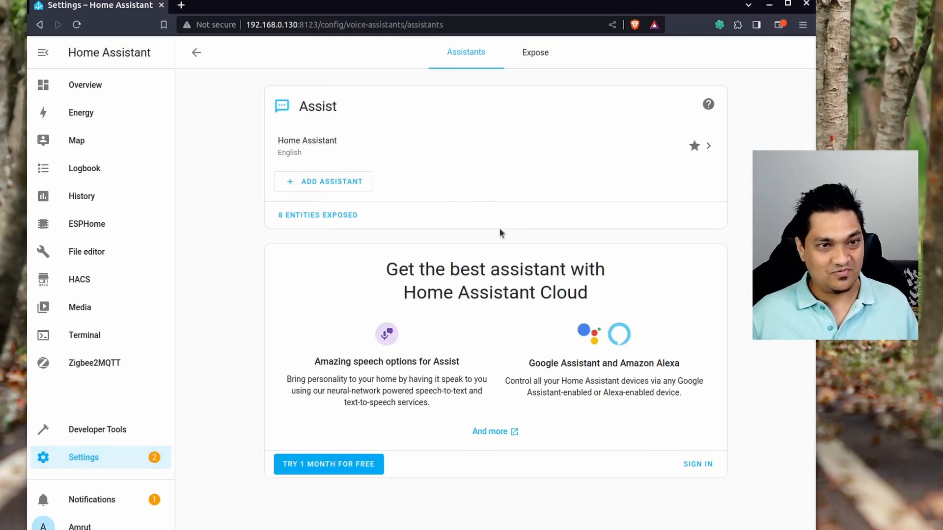
pyautogui.click(548, 145)
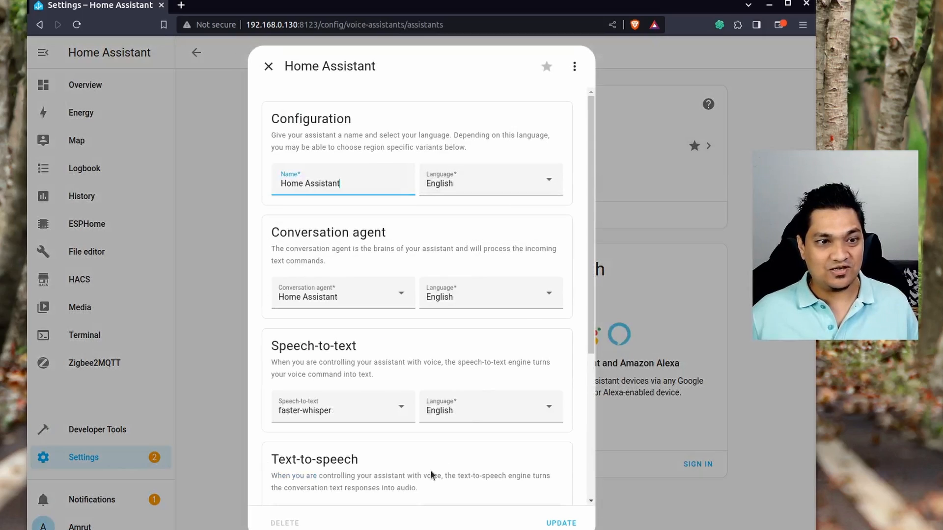
pyautogui.scroll(-5, 431, 474)
pyautogui.click(339, 466)
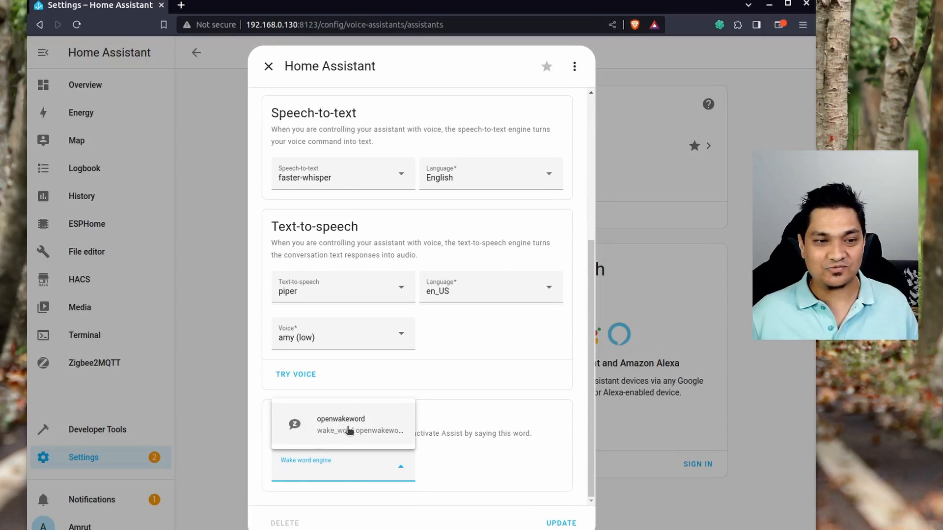
pyautogui.click(349, 431)
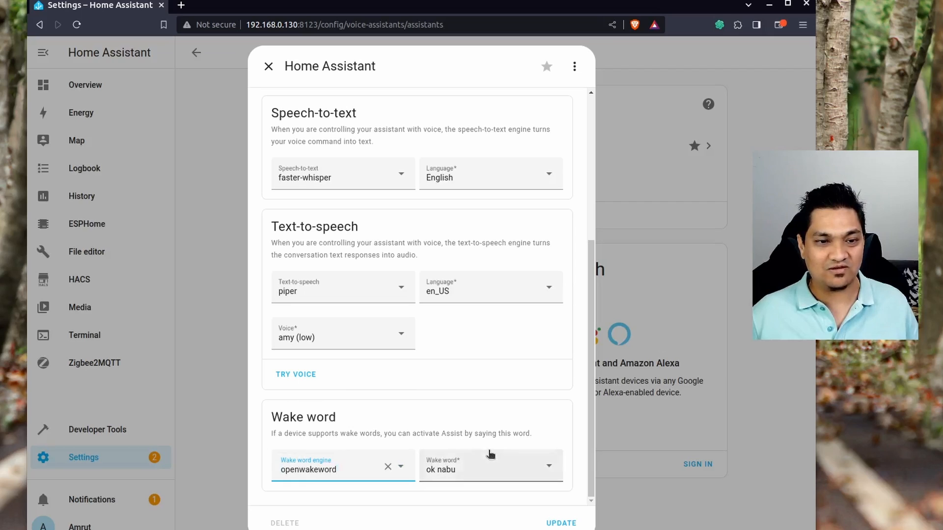
pyautogui.click(510, 480)
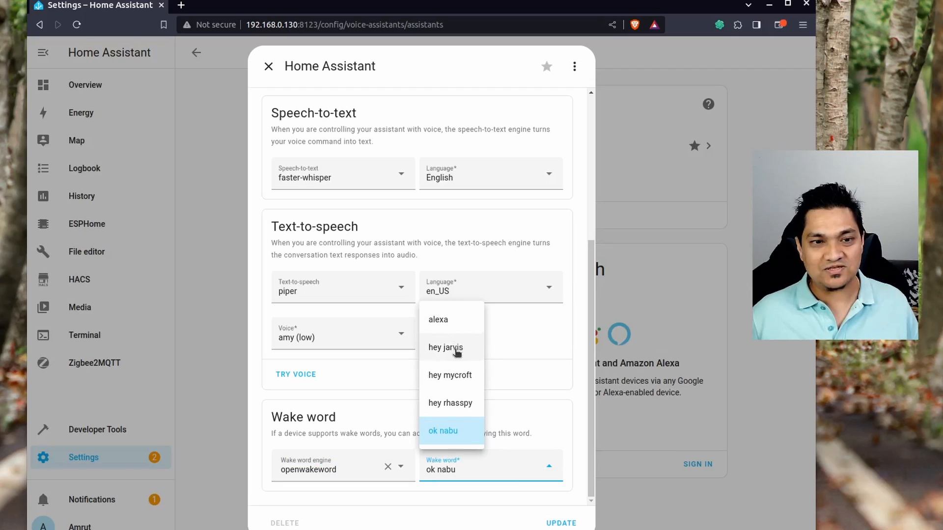
pyautogui.click(455, 355)
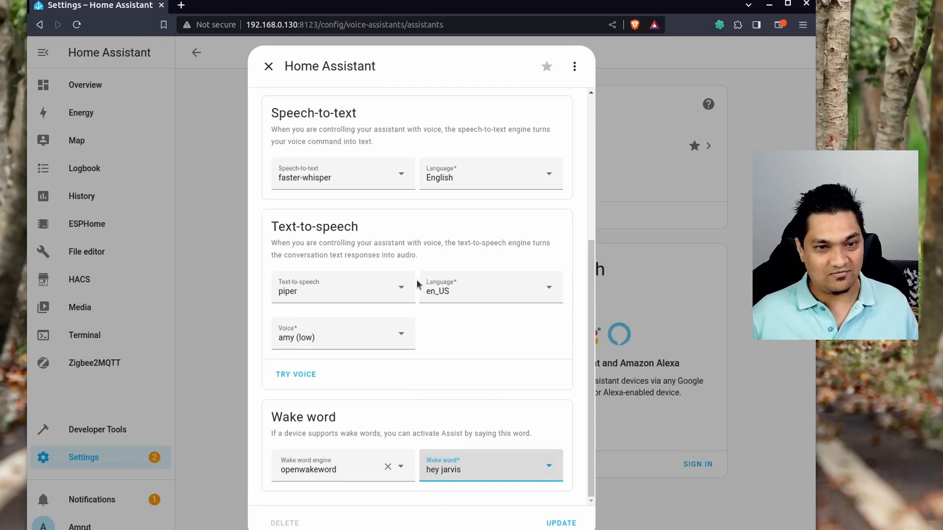
pyautogui.click(559, 524)
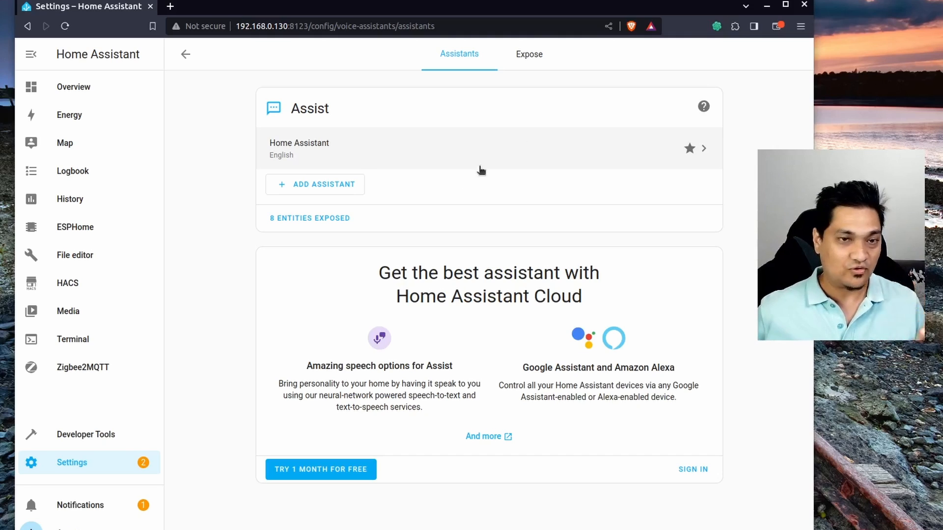
# Search the add-on store for "assi" and install the Assist Microphone add-on from the Rhasspy Hass.IO repository
pyautogui.click(100, 465)
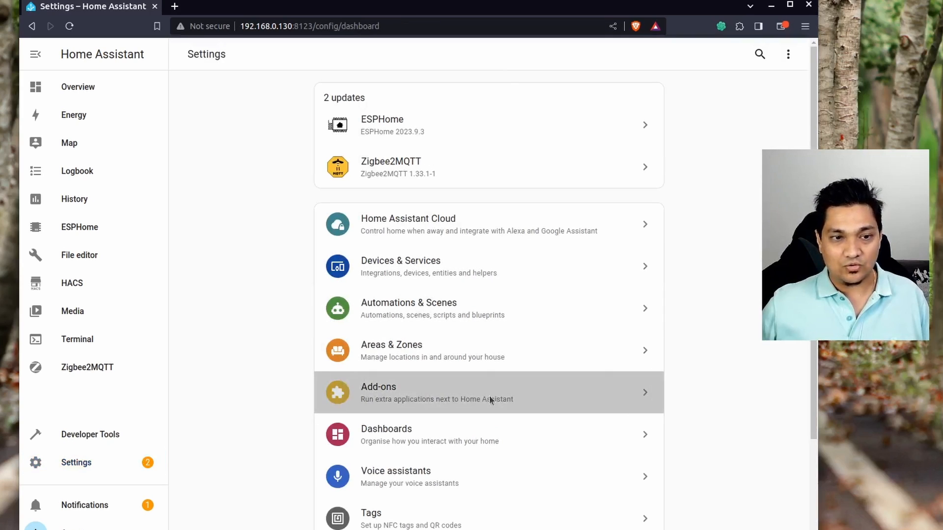
pyautogui.click(490, 400)
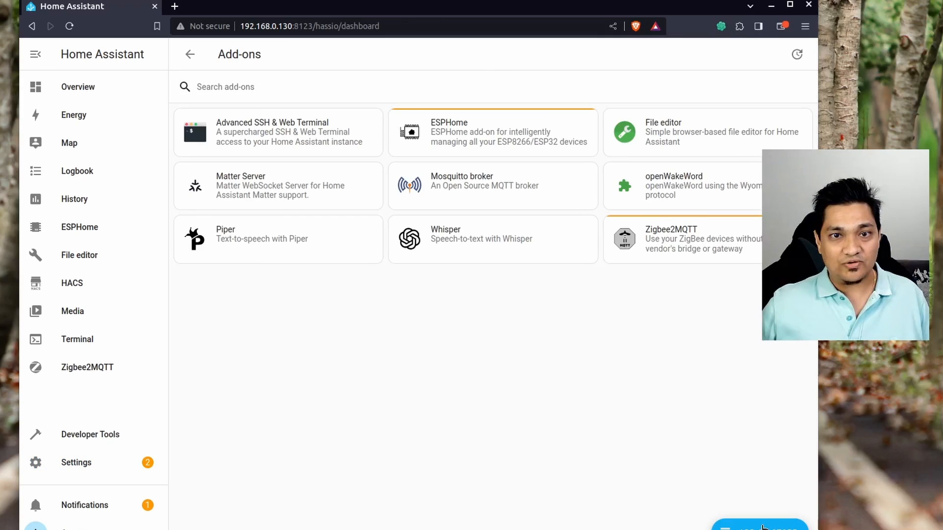
pyautogui.click(759, 524)
pyautogui.click(214, 90)
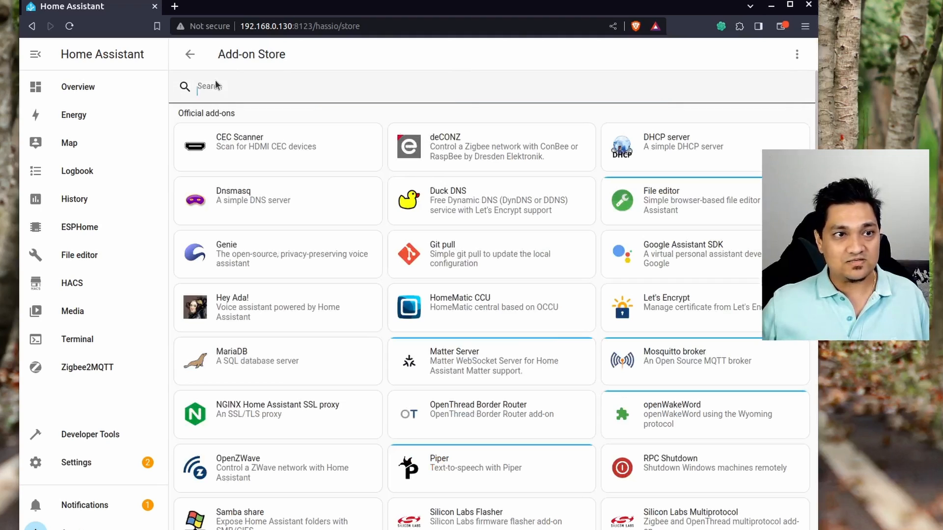
pyautogui.write('assi')
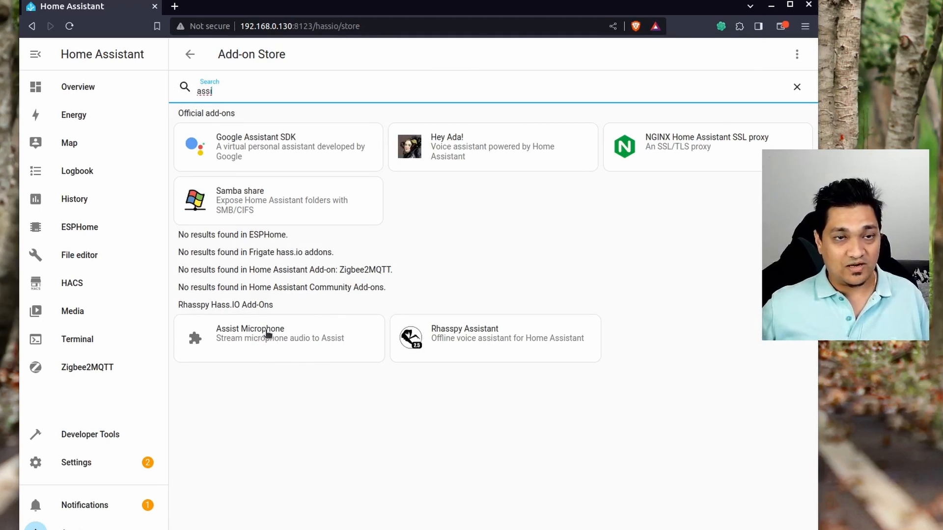
pyautogui.click(269, 336)
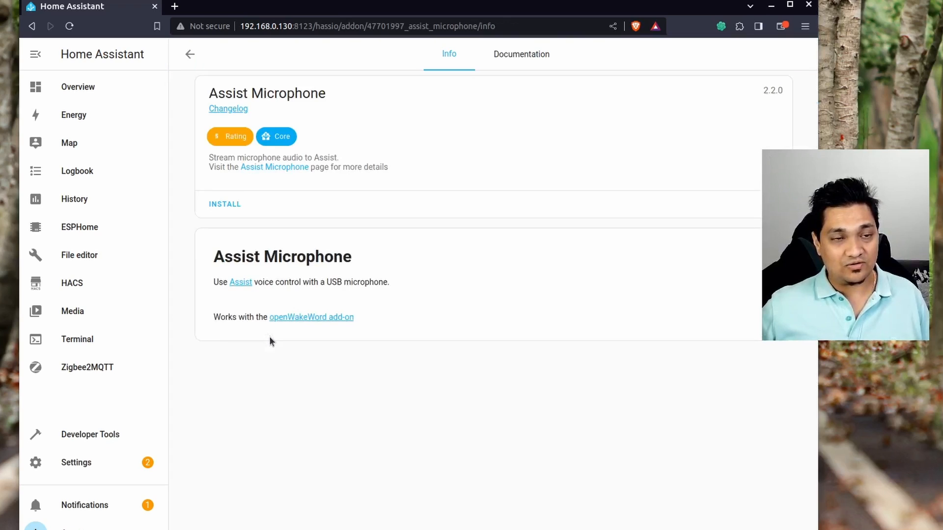
pyautogui.click(230, 206)
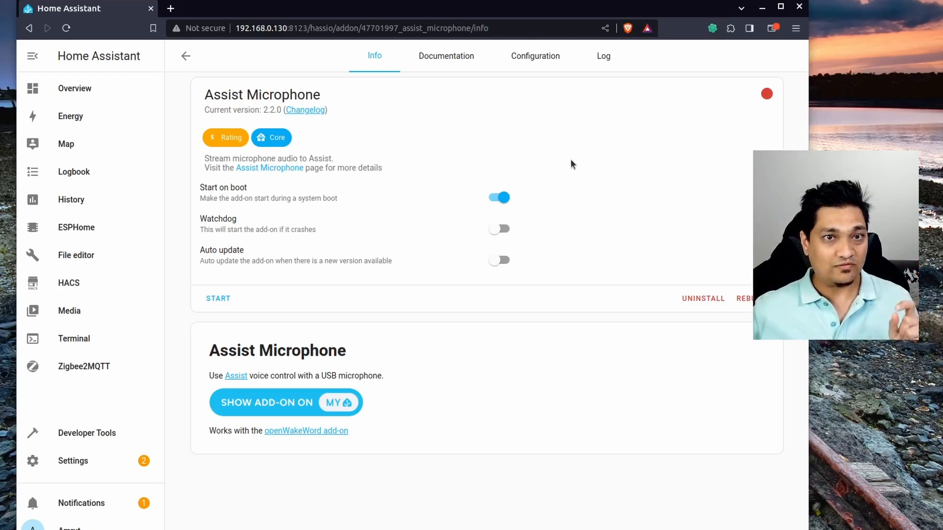
# Create a long-lived access token named usb-token in the user profile and copy its value
pyautogui.click(541, 59)
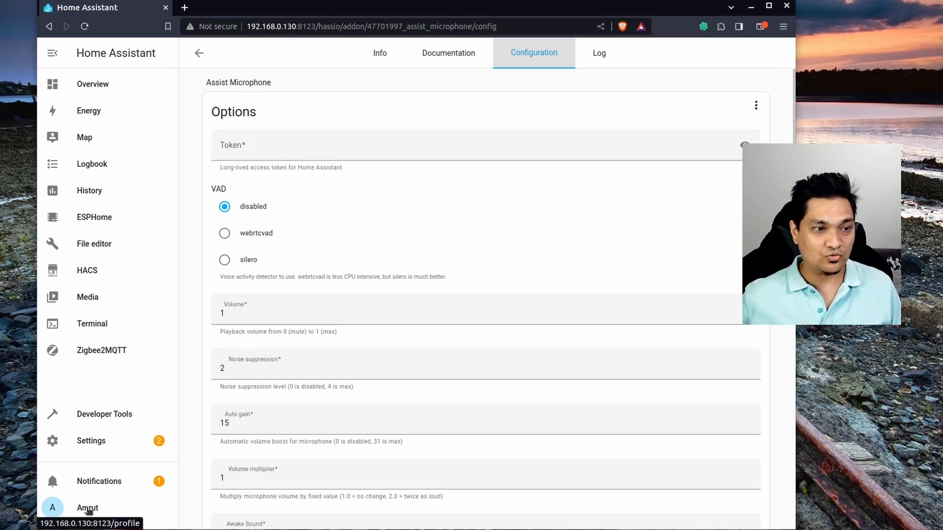
pyautogui.click(88, 510)
pyautogui.scroll(-5, 491, 370)
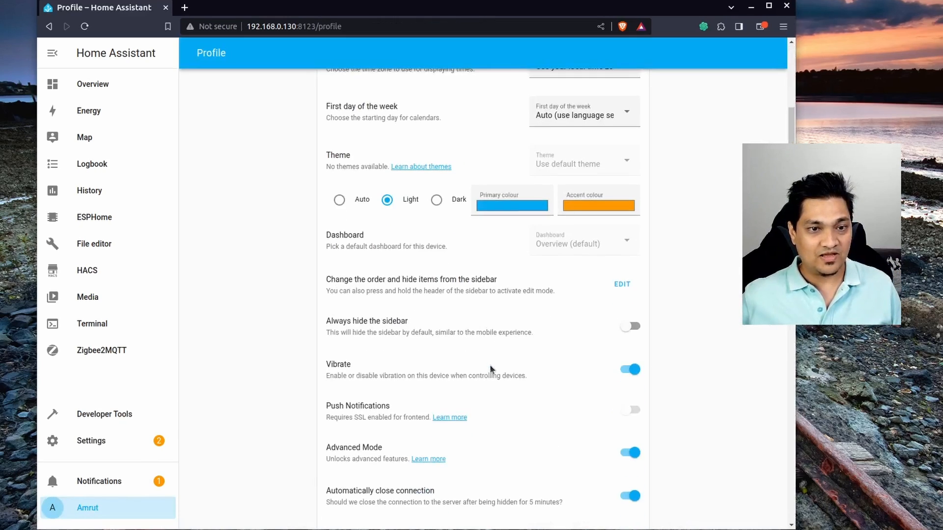
pyautogui.scroll(-15, 490, 370)
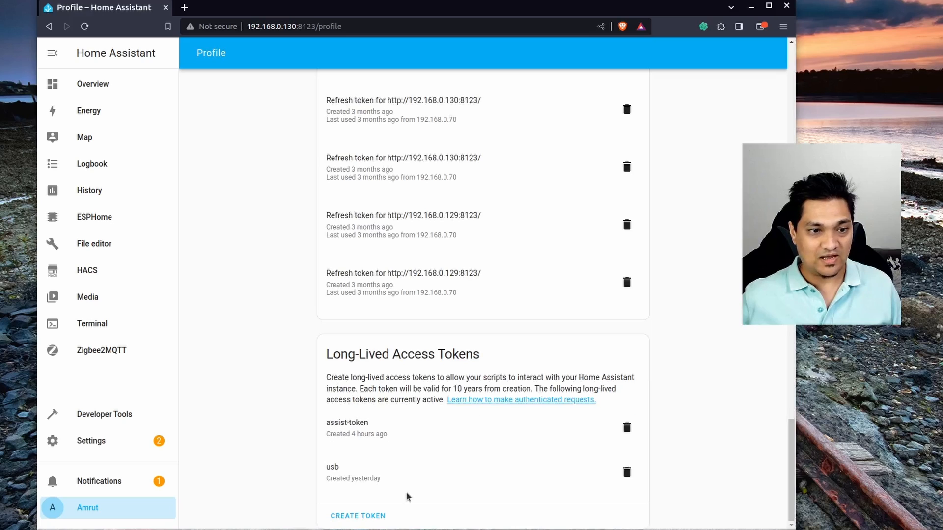
pyautogui.click(351, 516)
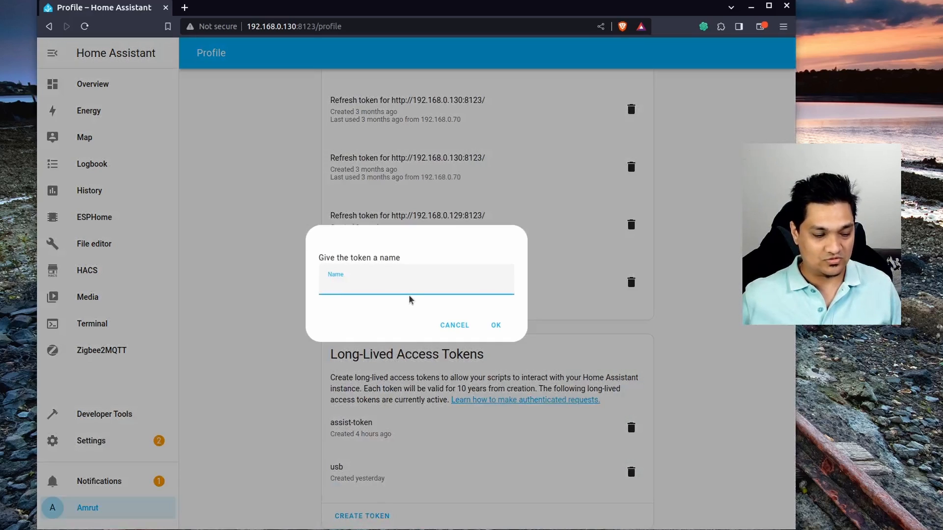
pyautogui.write('usb=')
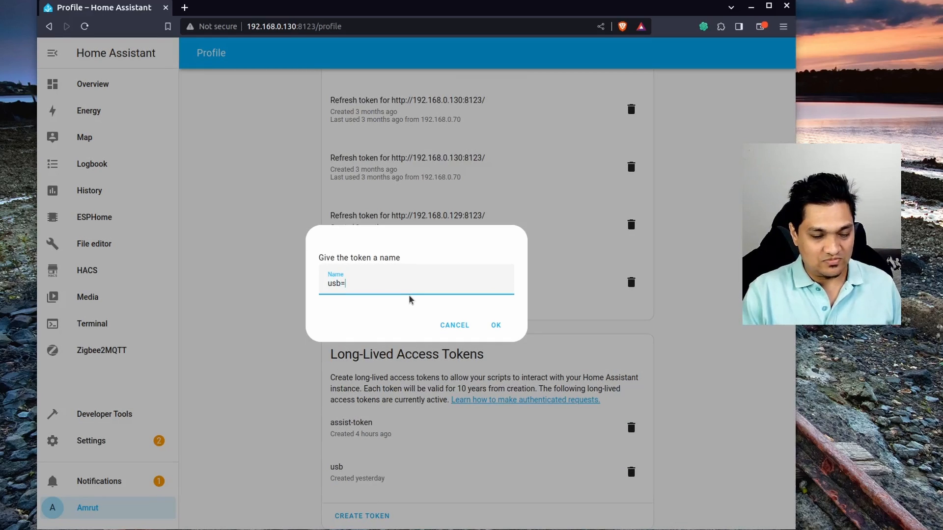
pyautogui.press('BackSpace')
pyautogui.write('-token-1')
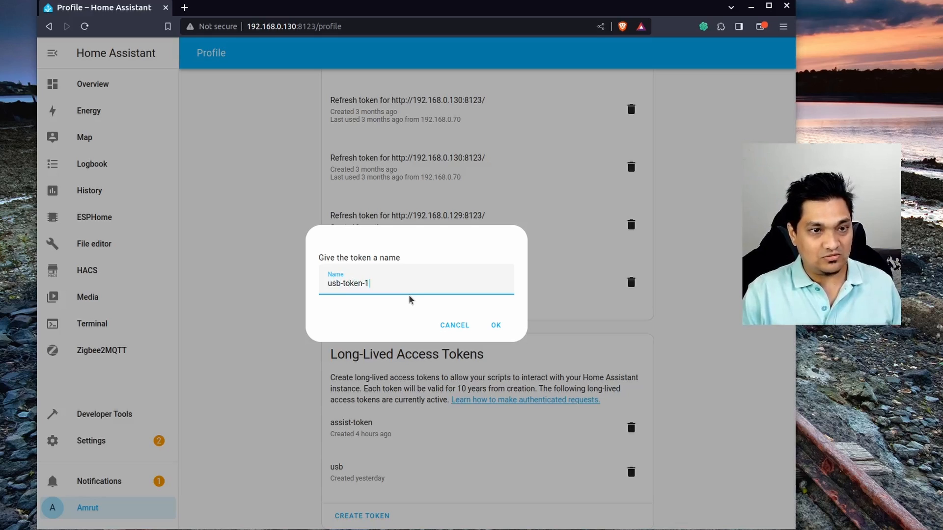
pyautogui.press('Return')
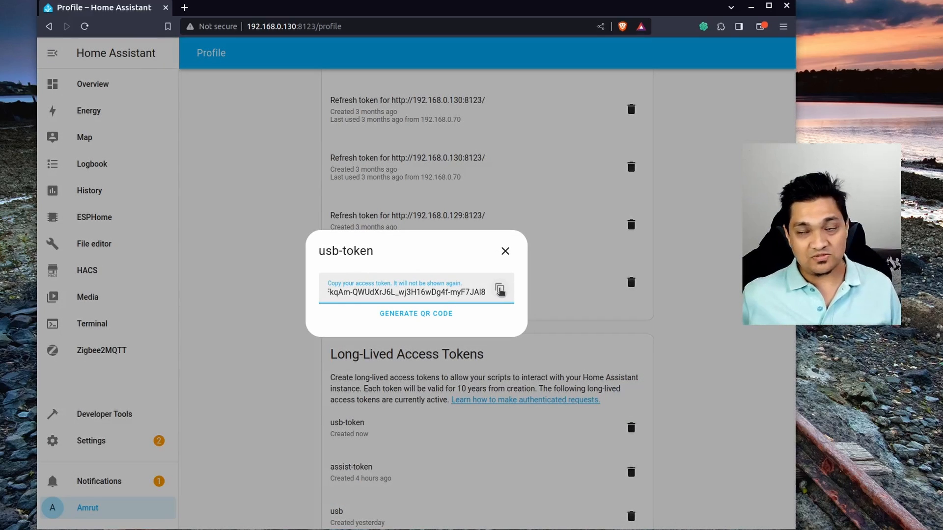
pyautogui.click(500, 289)
pyautogui.click(225, 375)
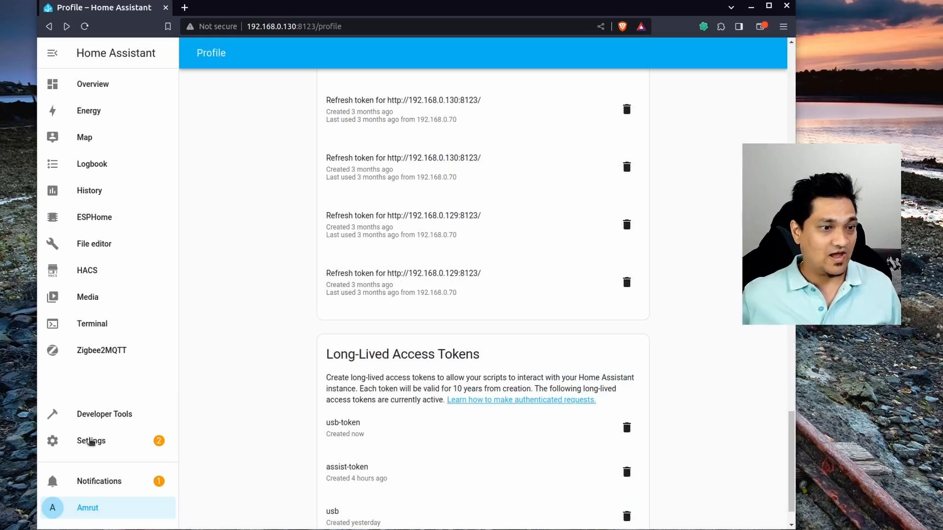
# Paste the long-lived access token into the Token option of the Assist Microphone add-on's configuration
pyautogui.click(99, 442)
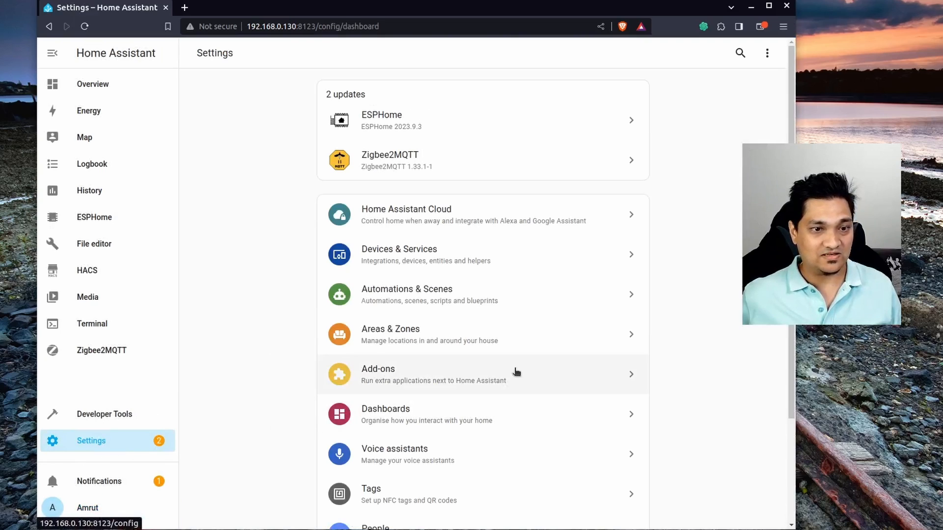
pyautogui.click(524, 368)
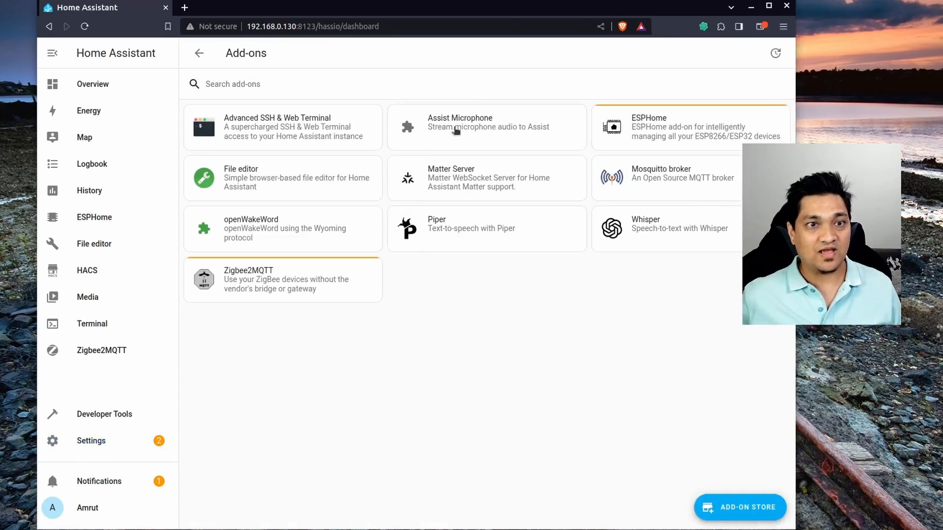
pyautogui.click(470, 130)
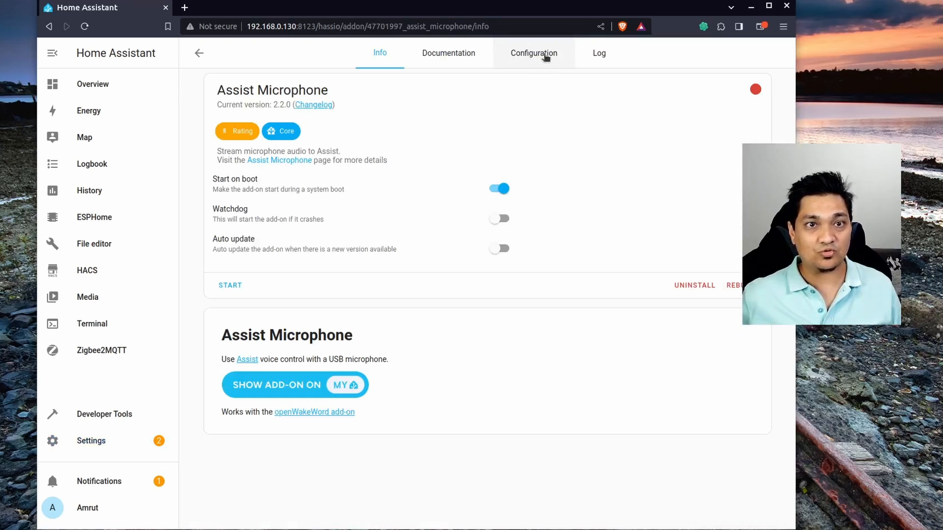
pyautogui.click(545, 57)
pyautogui.click(306, 148)
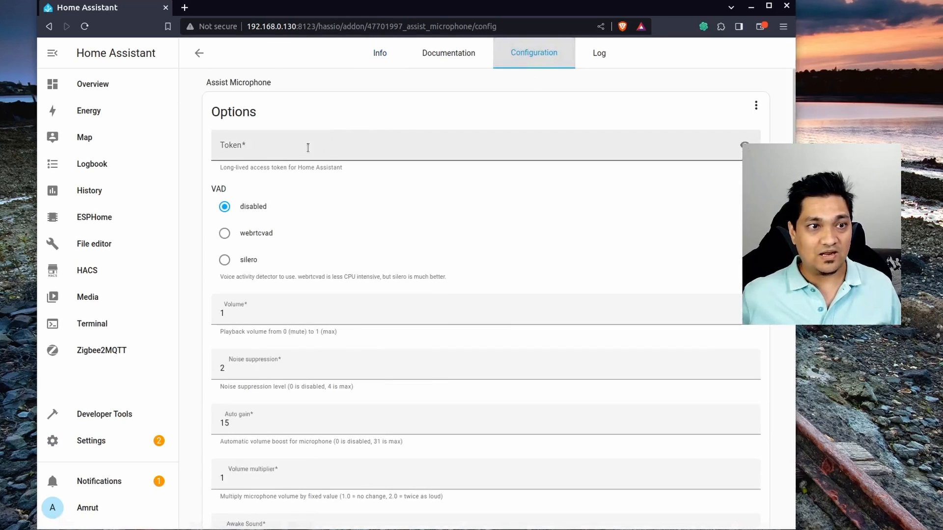
pyautogui.hotkey('ctrl', 'v')
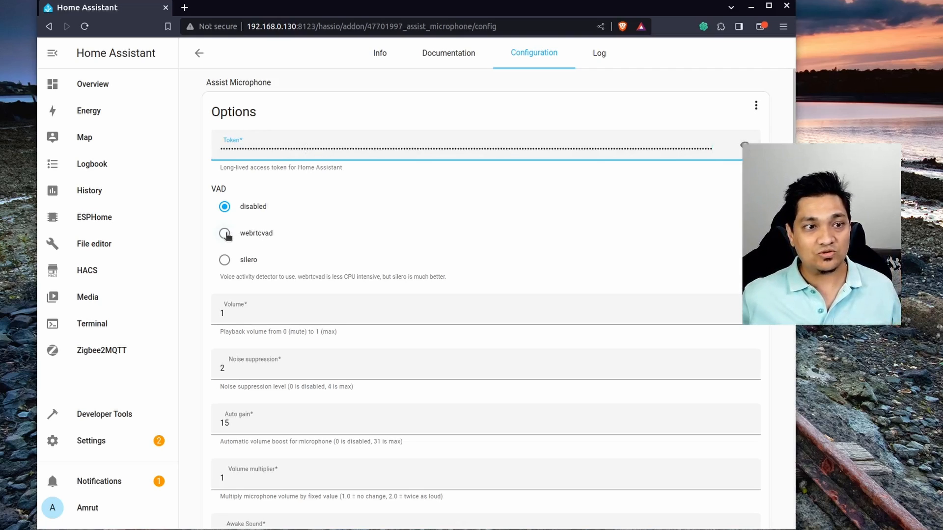
# Set the Assist Microphone add-on's VAD to webrtcvad, review the remaining options and save them
pyautogui.click(225, 234)
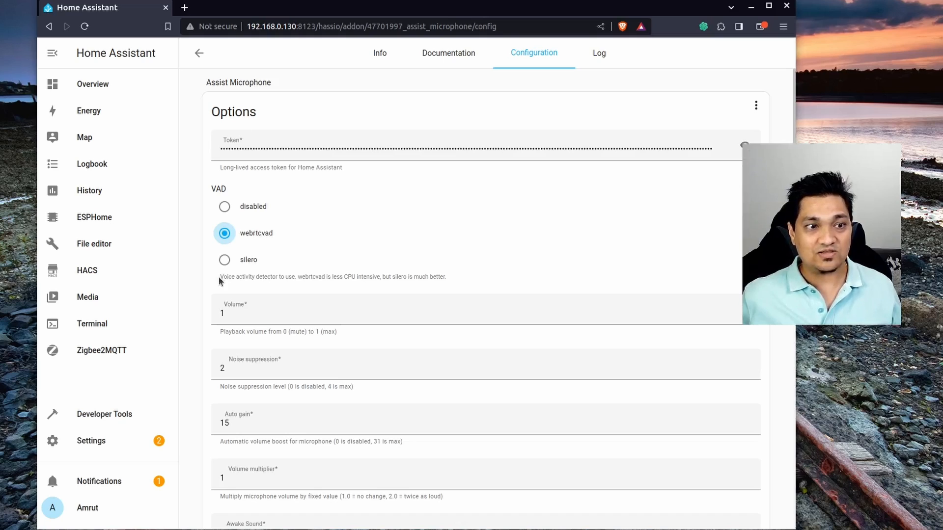
pyautogui.moveTo(219, 278); pyautogui.dragTo(287, 277)
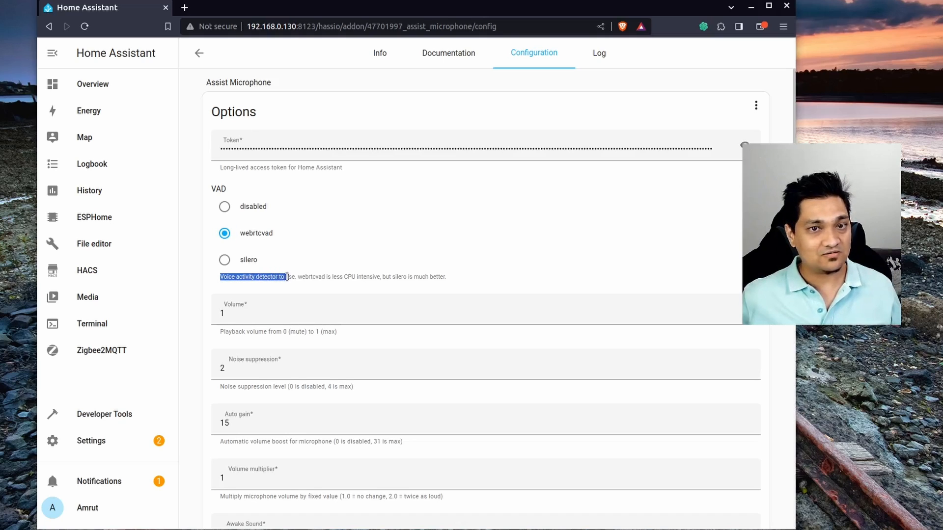
pyautogui.doubleClick(260, 234)
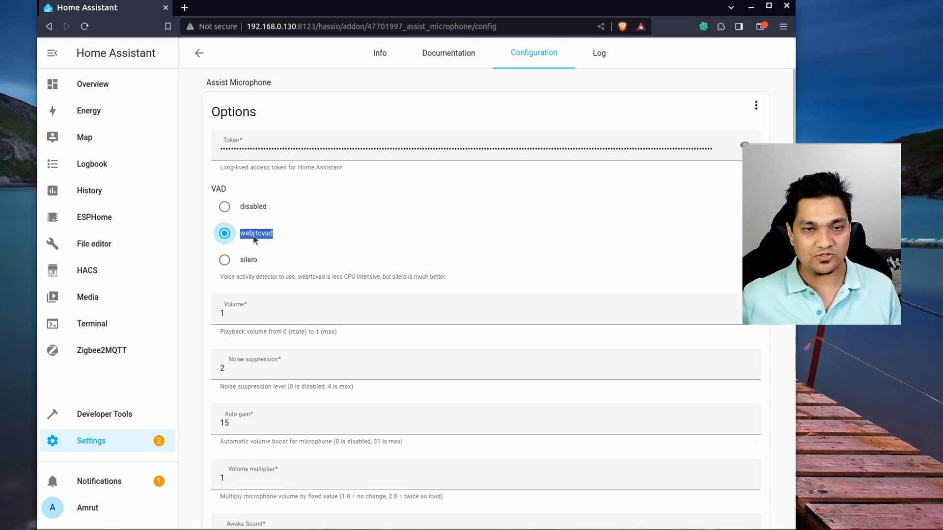
pyautogui.moveTo(220, 277); pyautogui.dragTo(389, 277)
pyautogui.scroll(-6, 448, 276)
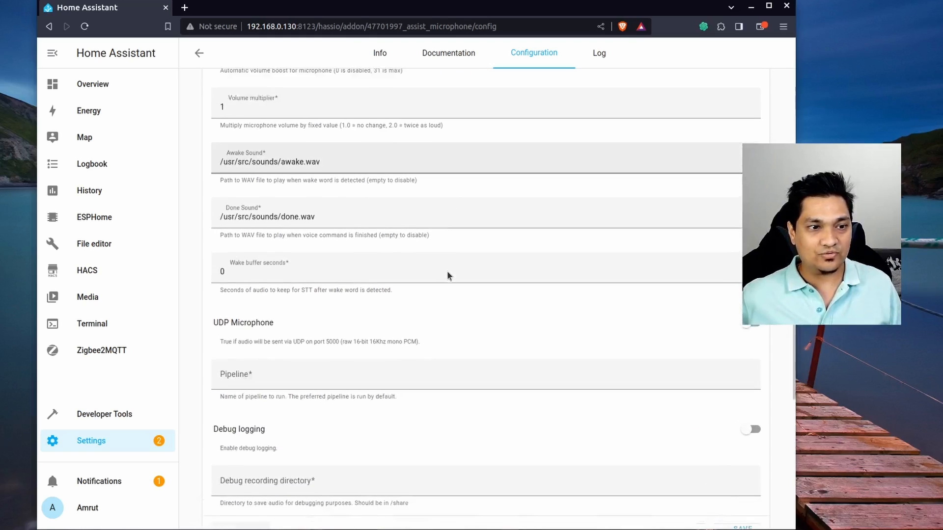
pyautogui.scroll(-3, 565, 432)
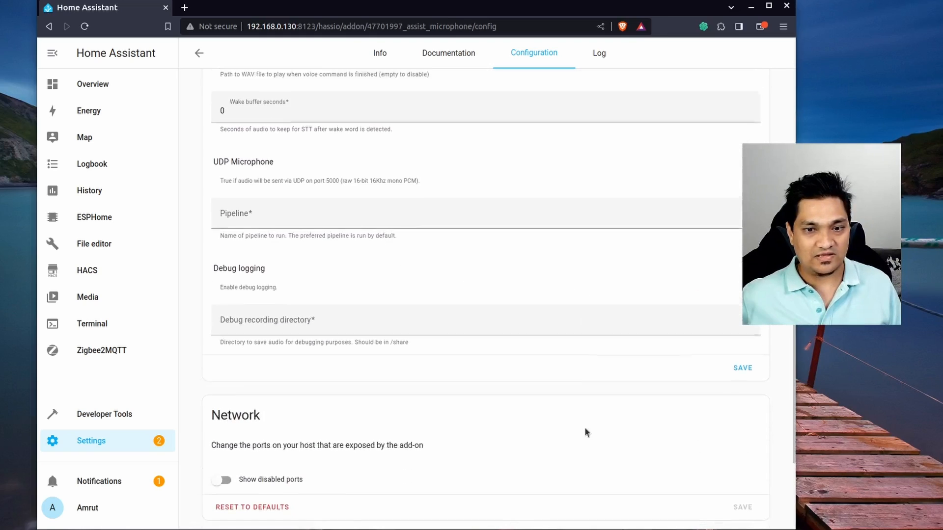
pyautogui.click(745, 355)
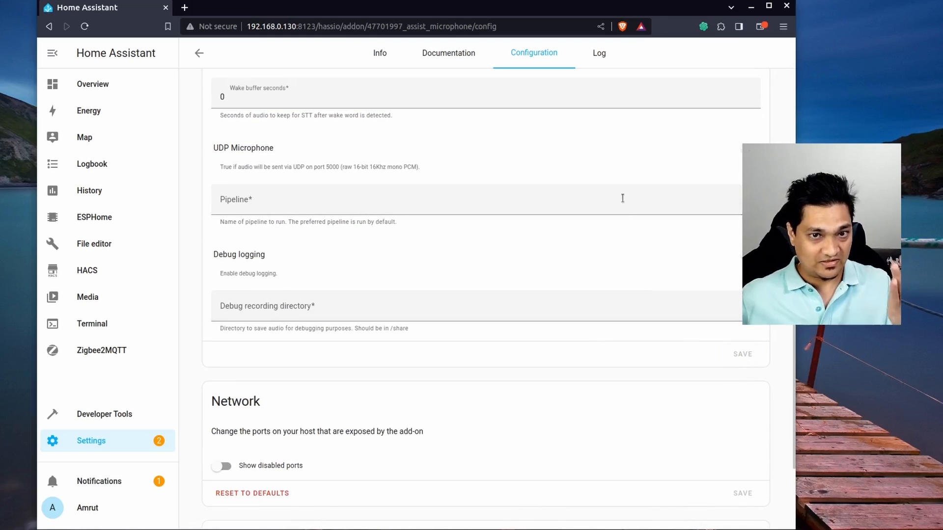
# Set the Assist Microphone add-on's audio input to Sennheiser PC 8.2 USB Analog Stereo and save the audio settings
pyautogui.scroll(-3, 633, 316)
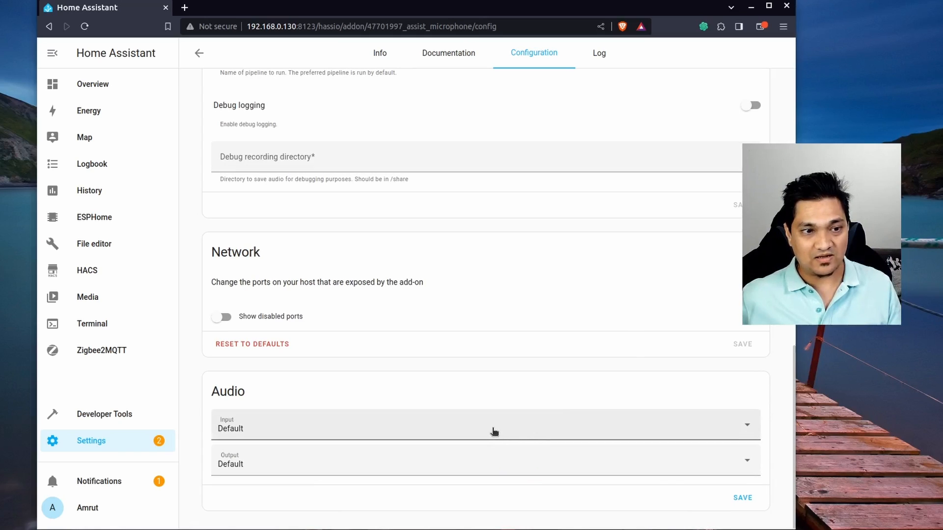
pyautogui.click(494, 431)
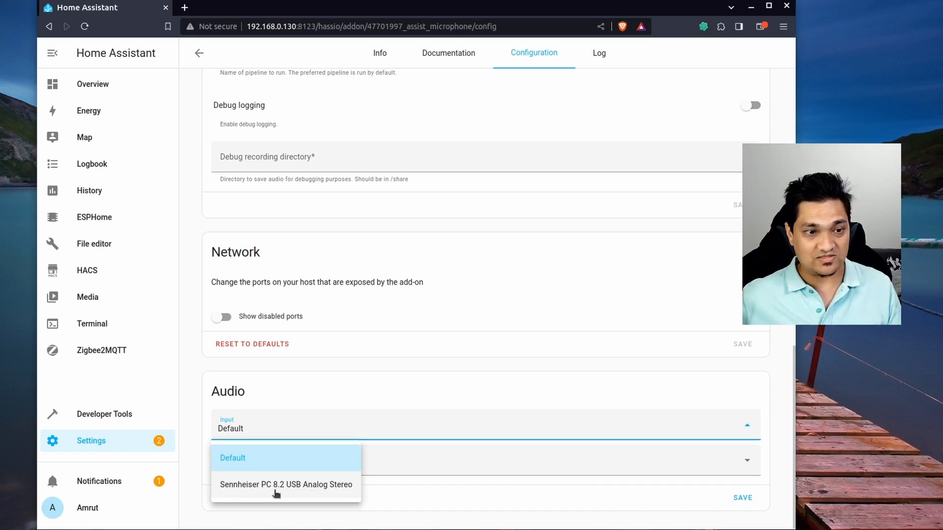
pyautogui.click(309, 494)
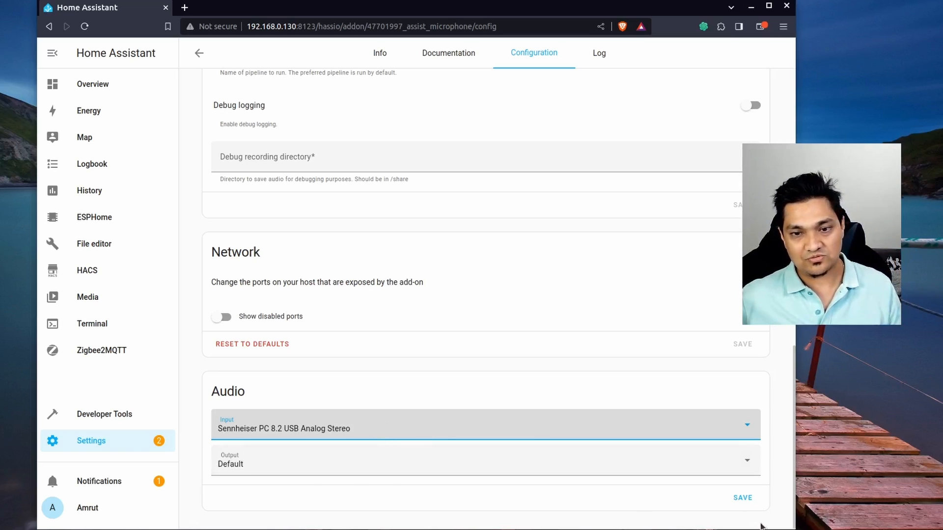
pyautogui.click(744, 497)
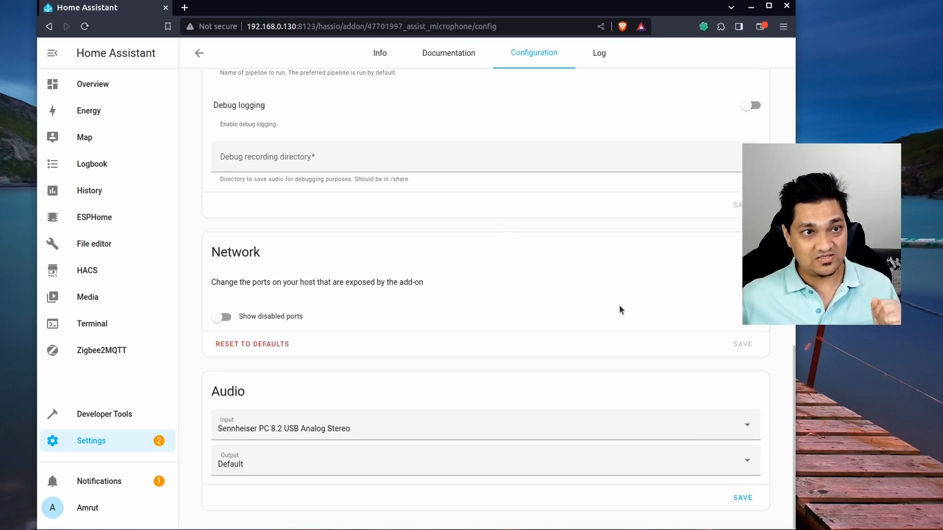
# Enable debug logging in the Assist Microphone options, save the configuration and start the add-on
pyautogui.scroll(3, 622, 310)
pyautogui.scroll(-1, 621, 310)
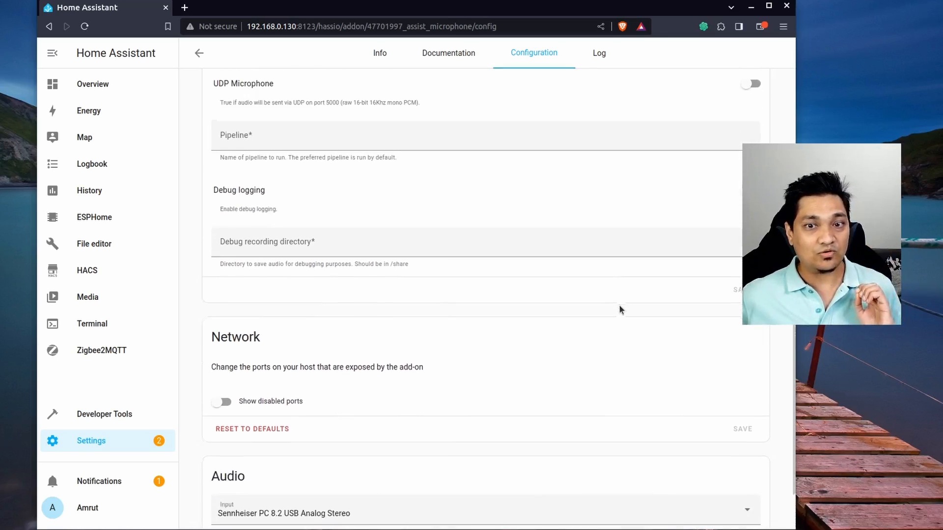
pyautogui.scroll(2, 622, 310)
pyautogui.scroll(-3, 621, 311)
pyautogui.scroll(5, 621, 310)
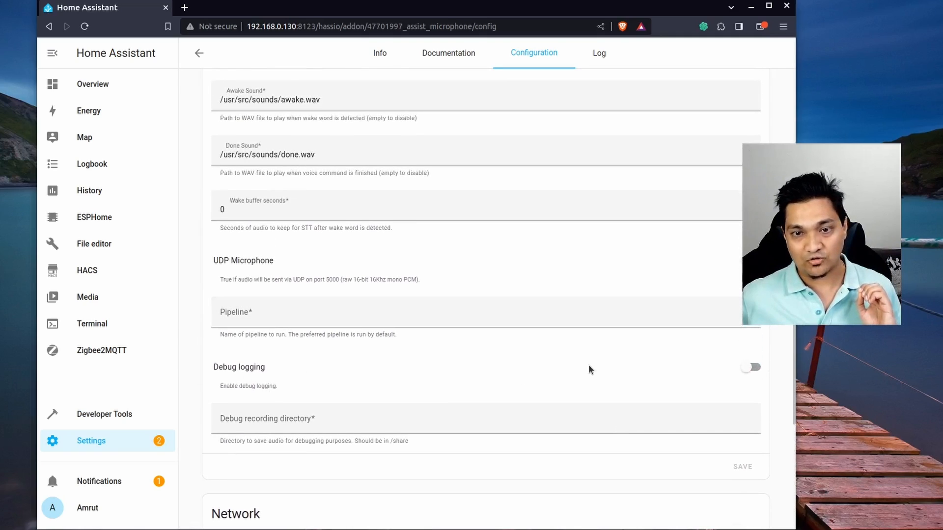
pyautogui.click(752, 367)
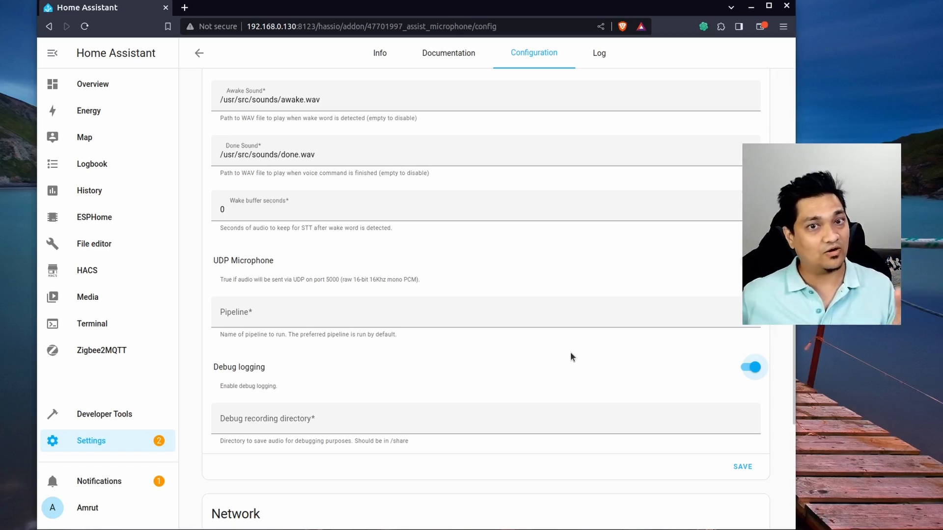
pyautogui.click(744, 468)
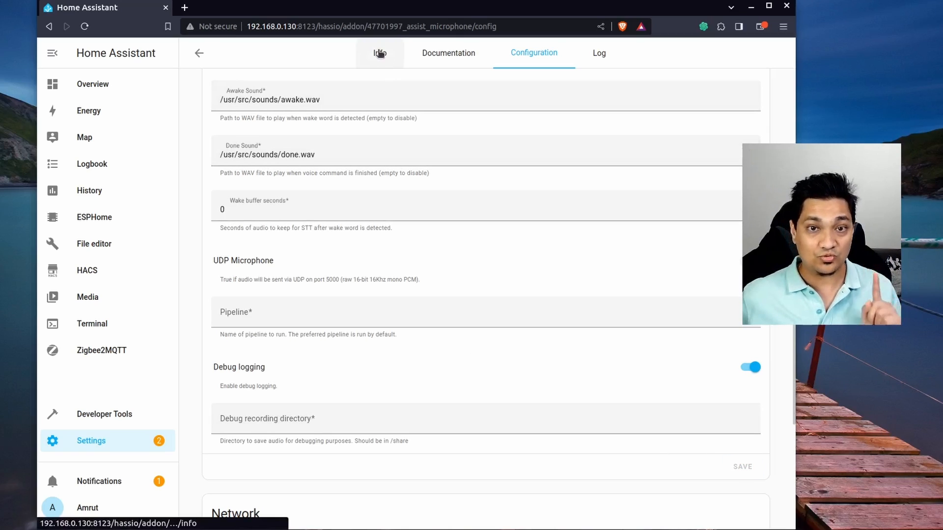
pyautogui.click(379, 54)
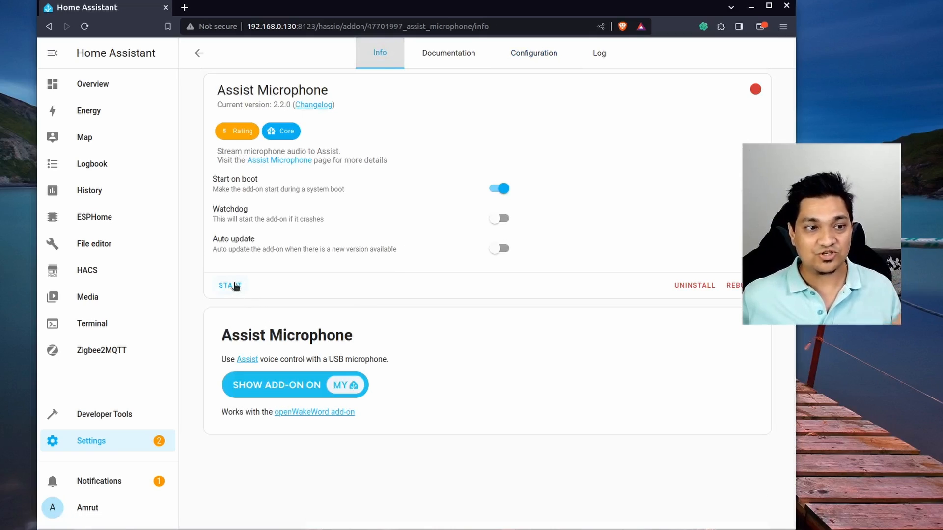
pyautogui.click(235, 286)
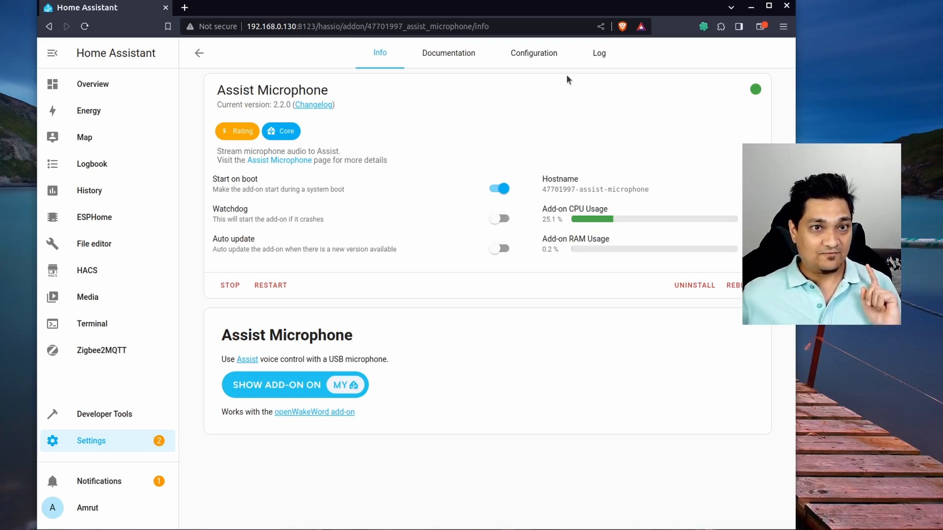
# Toggle the light on the Overview dashboard ahead of a voice command test and reposition the browser window
pyautogui.click(99, 85)
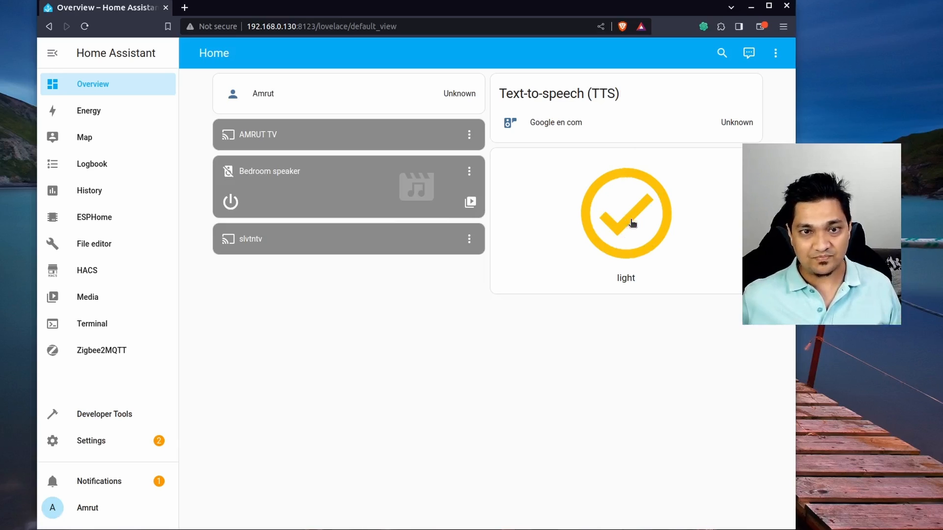
pyautogui.click(632, 224)
pyautogui.moveTo(595, 11); pyautogui.dragTo(563, 11)
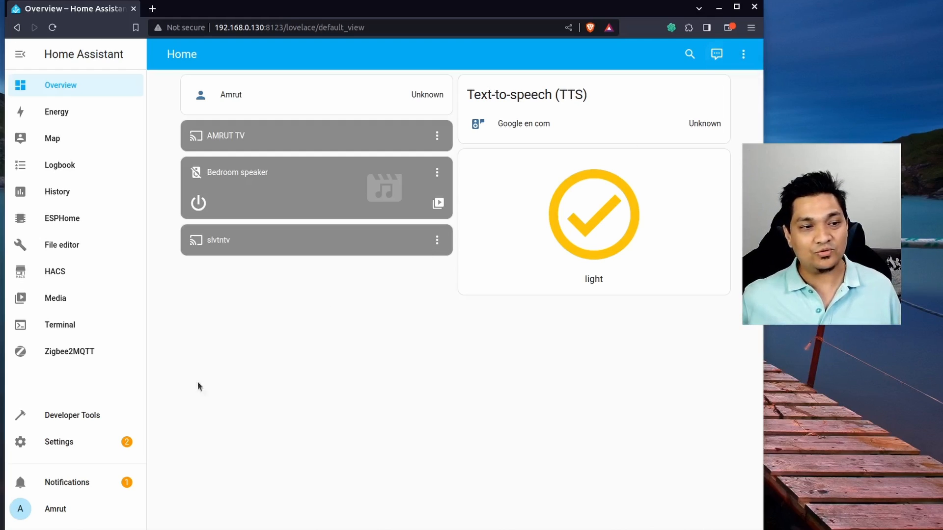
# Open the debug view of the Home Assistant voice assistant
pyautogui.click(77, 447)
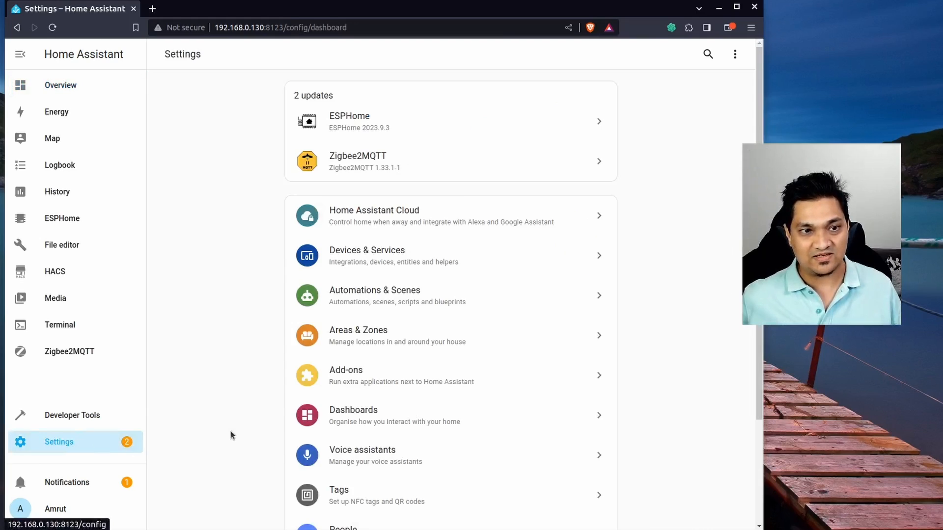
pyautogui.click(425, 458)
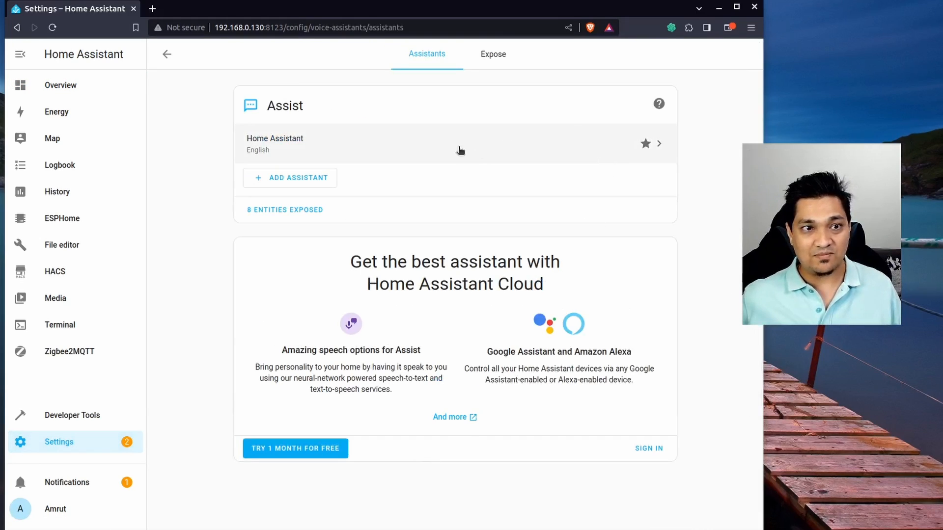
pyautogui.click(516, 148)
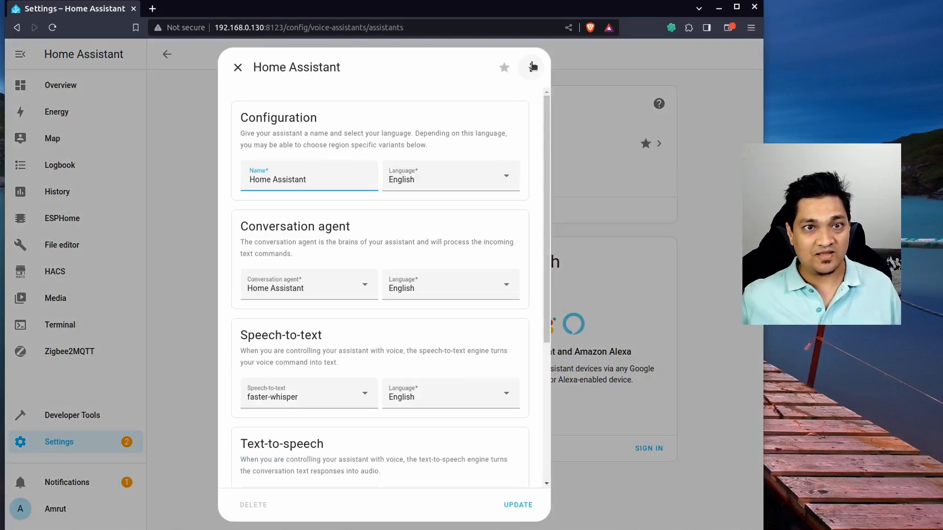
pyautogui.click(531, 69)
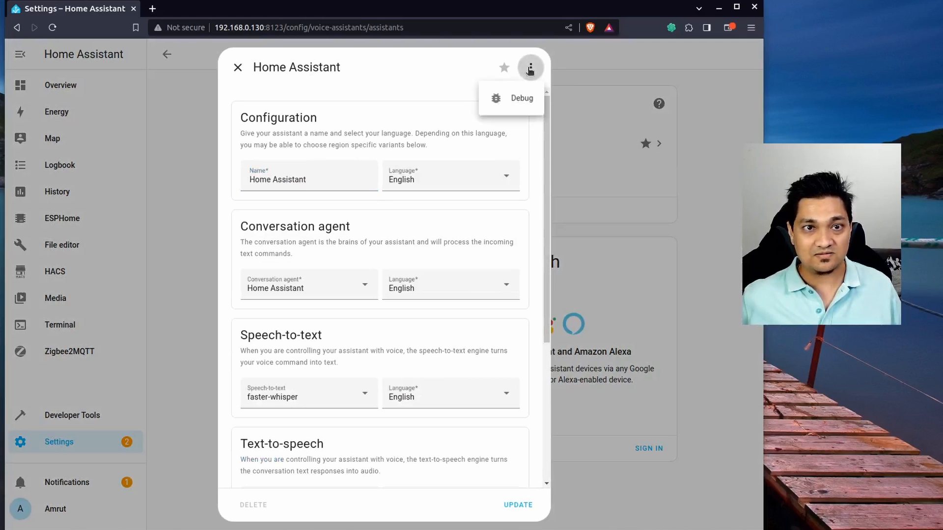
pyautogui.click(502, 101)
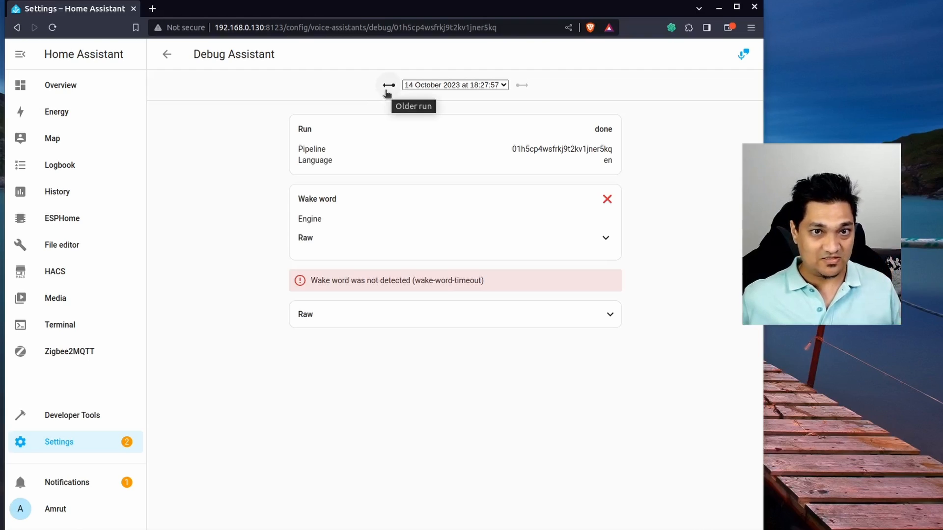
# Review the older run's wake word, speech-to-text, natural language processing and text-to-speech stage timings, and return to the newer run
pyautogui.click(388, 85)
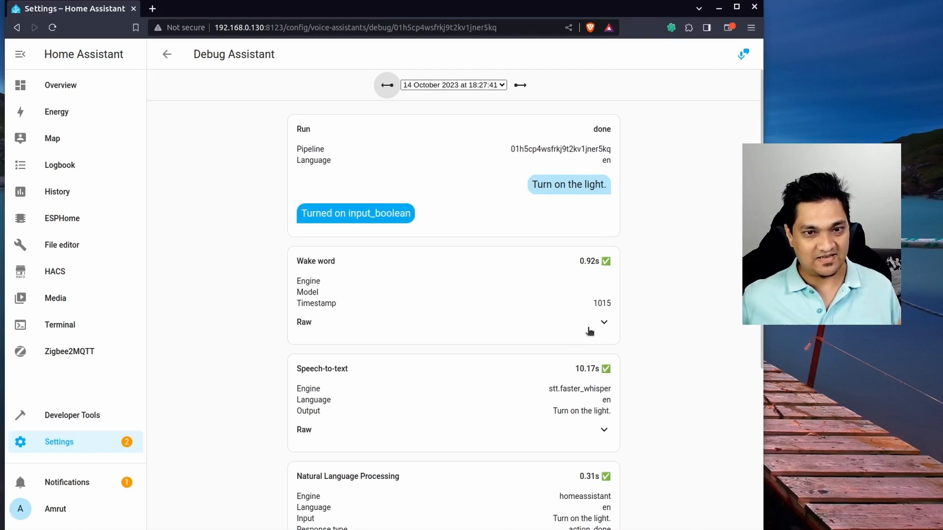
pyautogui.scroll(-2, 589, 331)
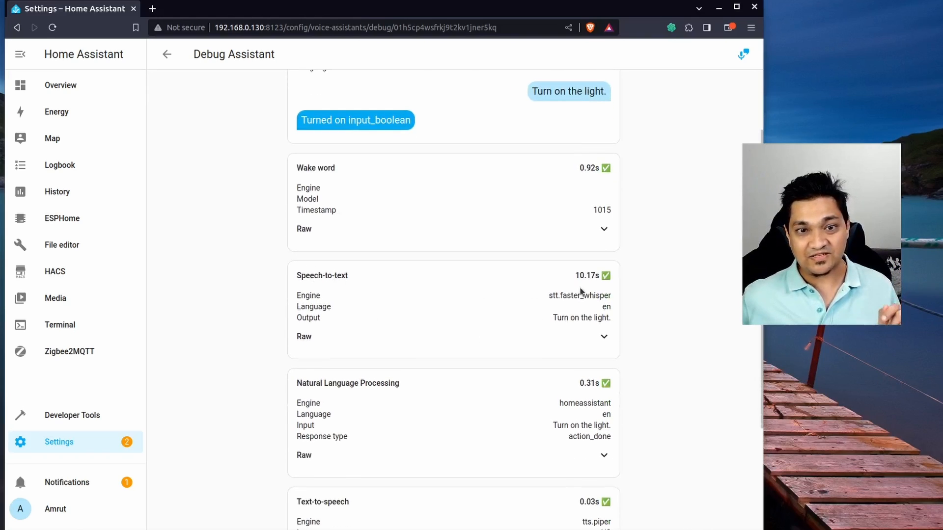
pyautogui.moveTo(574, 276); pyautogui.dragTo(603, 278)
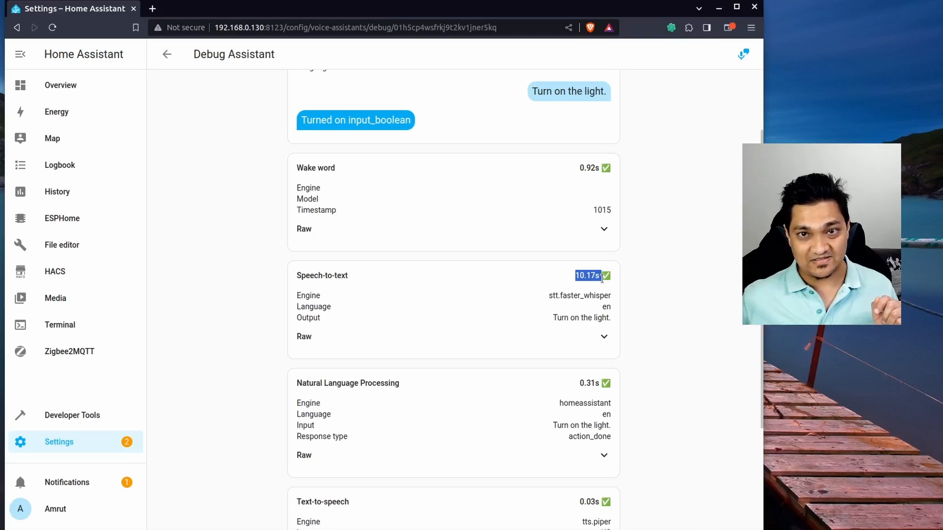
pyautogui.moveTo(578, 383); pyautogui.dragTo(594, 384)
pyautogui.scroll(-5, 595, 384)
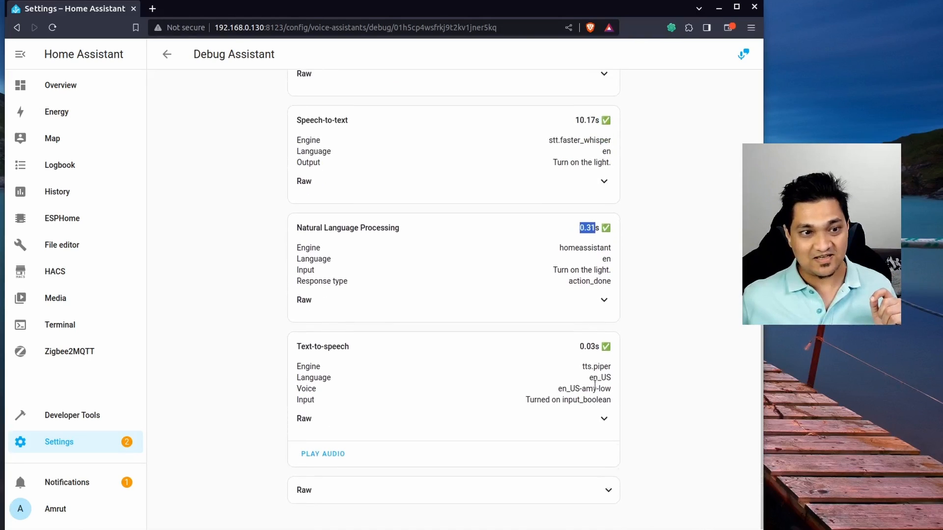
pyautogui.click(594, 346)
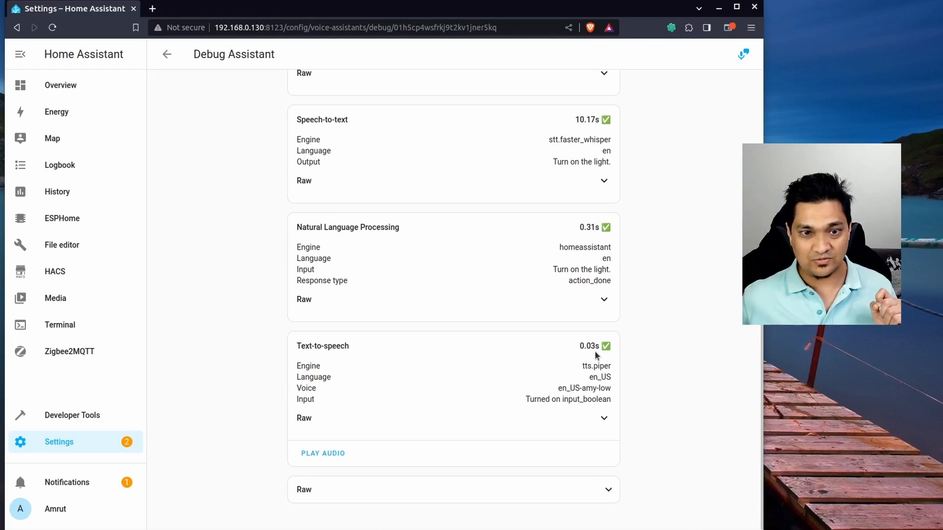
pyautogui.scroll(5, 596, 354)
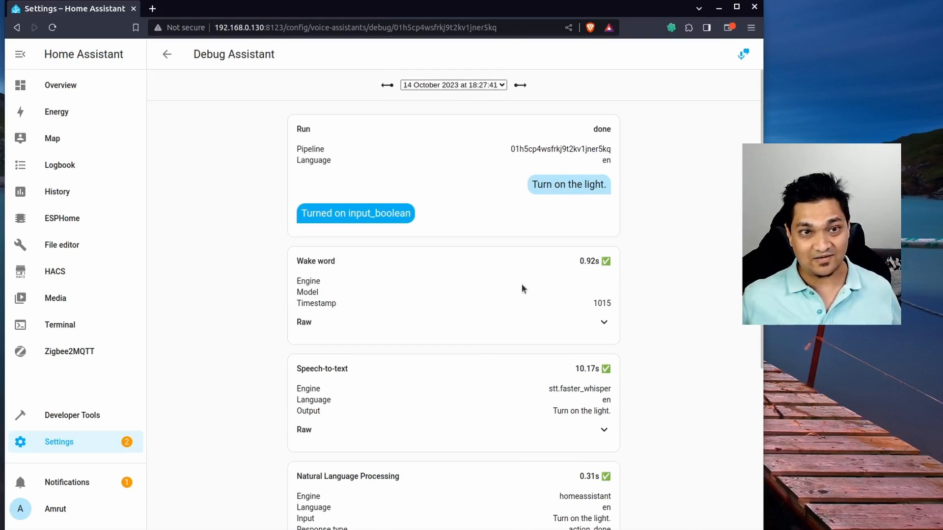
pyautogui.click(520, 85)
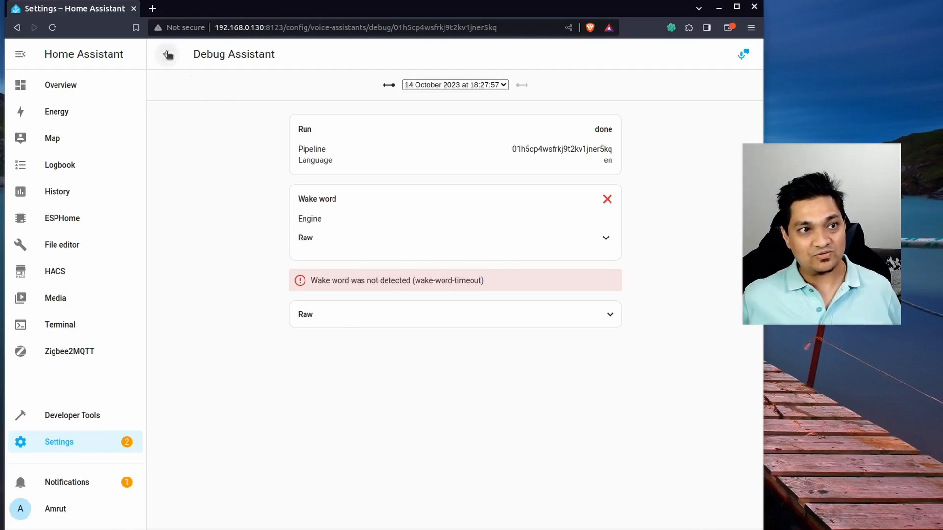
# Open the Assist Microphone add-on's log, check its latest entry and refresh it
pyautogui.click(167, 54)
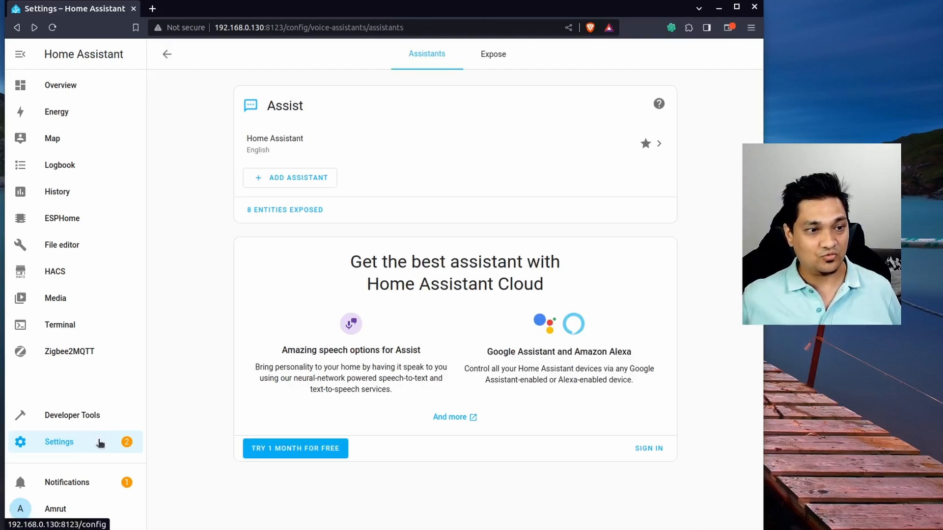
pyautogui.click(99, 442)
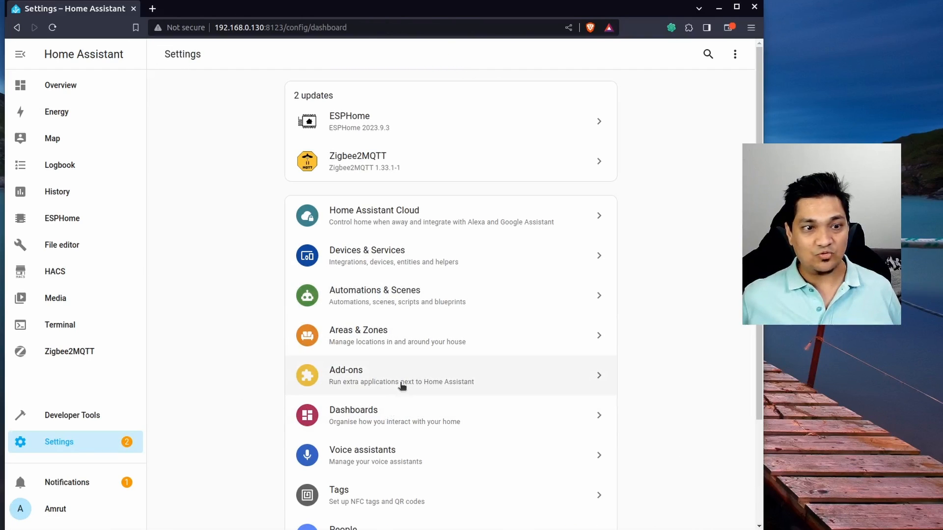
pyautogui.click(400, 385)
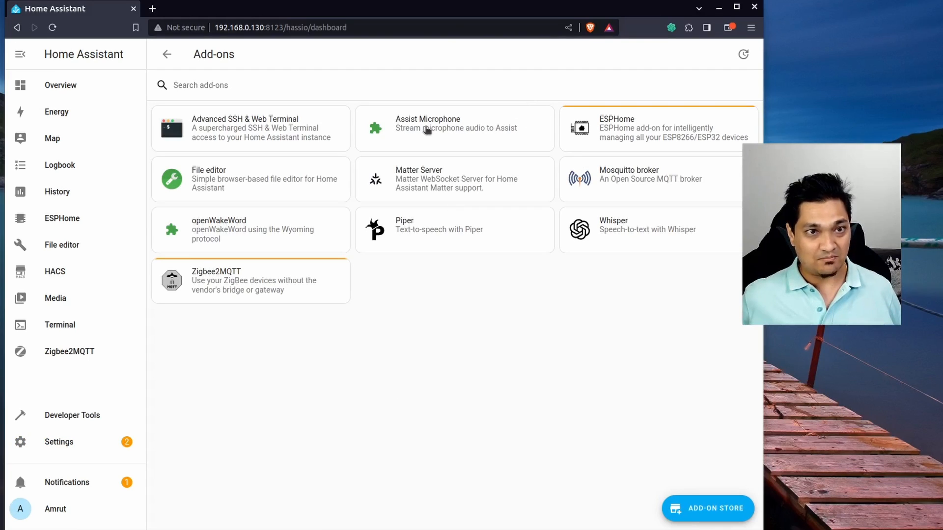
pyautogui.click(426, 130)
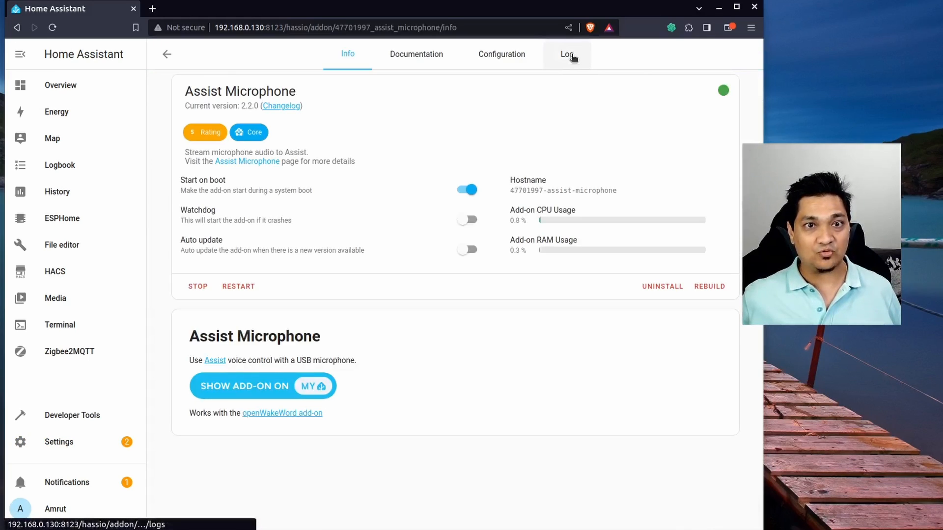
pyautogui.click(572, 58)
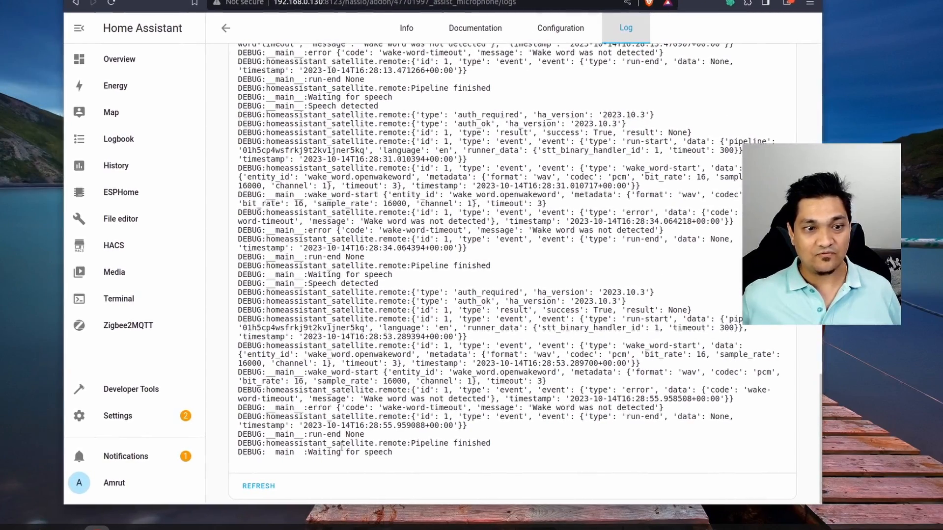
pyautogui.moveTo(393, 452); pyautogui.dragTo(303, 453)
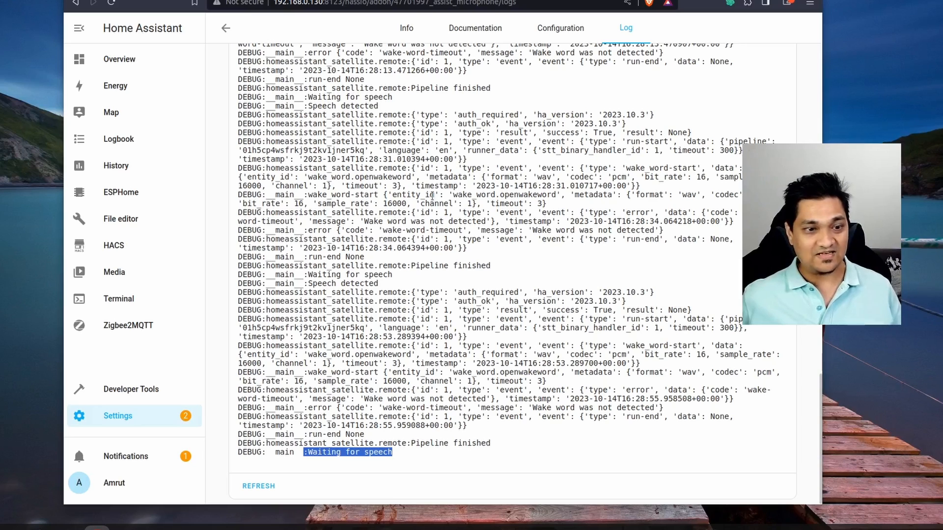
pyautogui.click(259, 486)
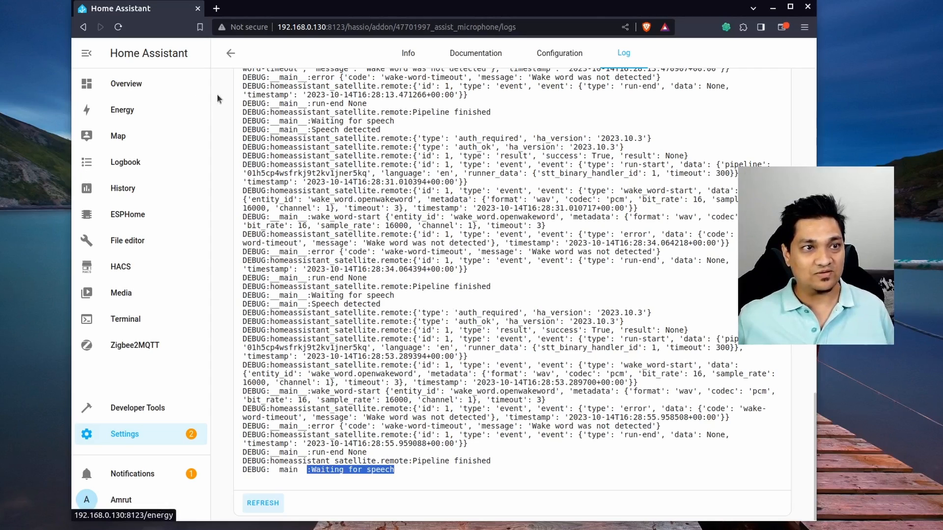
# Open the Overview dashboard in a separate browser window and arrange it side by side with the Assist Microphone log
pyautogui.click(280, 27)
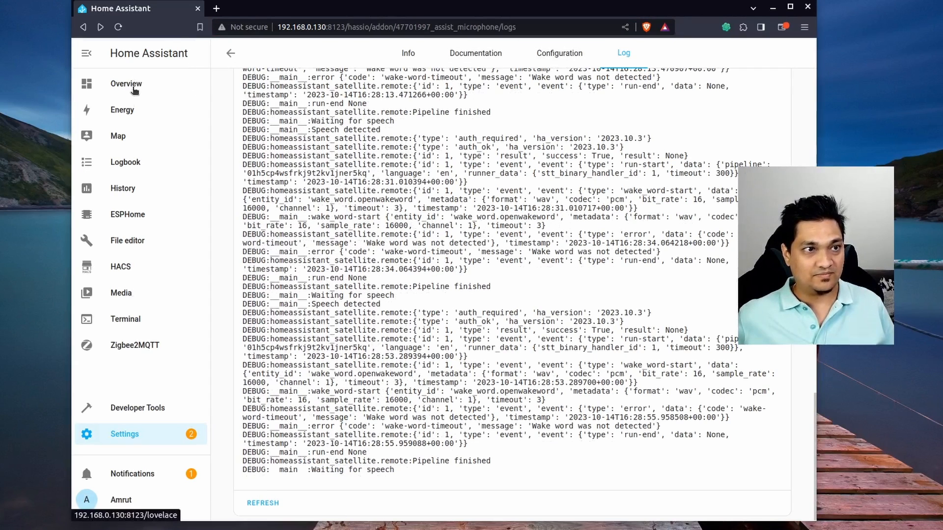
pyautogui.middleClick(133, 90)
pyautogui.click(295, 10)
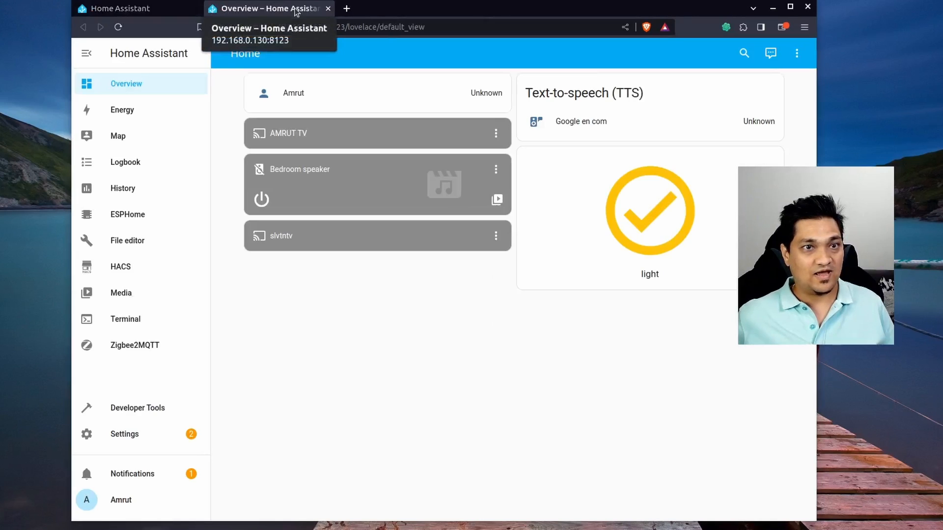
pyautogui.moveTo(295, 9); pyautogui.dragTo(259, 113)
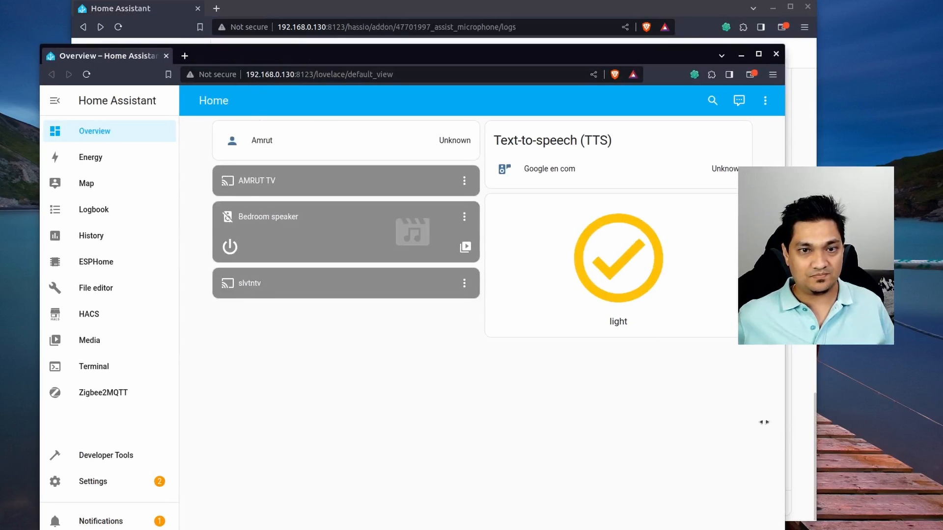
pyautogui.moveTo(764, 422); pyautogui.dragTo(366, 331)
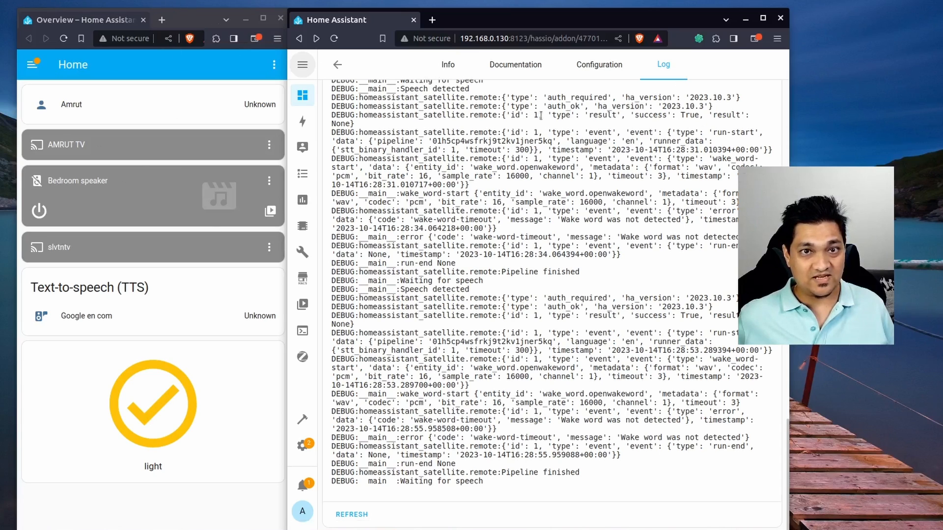
# Reload the Assist Microphone log and refresh its latest entries repeatedly to monitor speech detection during a voice command test
pyautogui.click(448, 64)
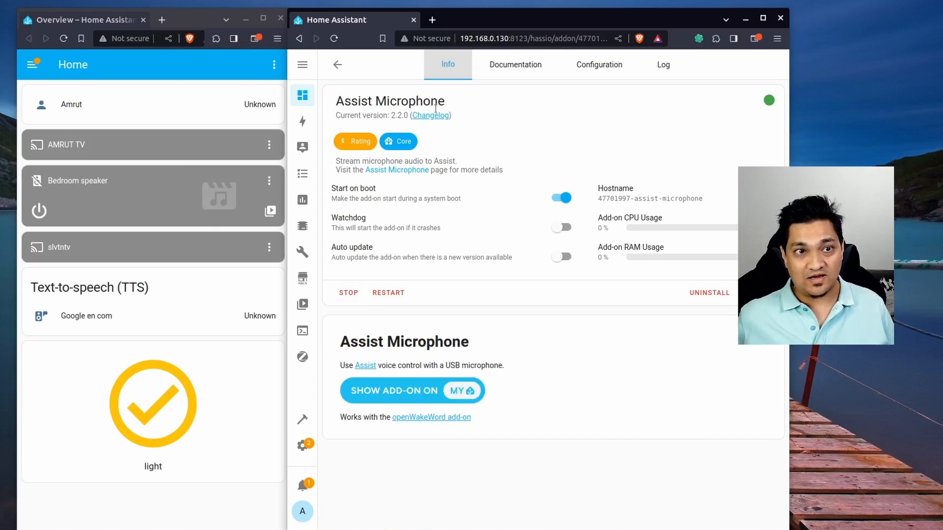
pyautogui.click(664, 64)
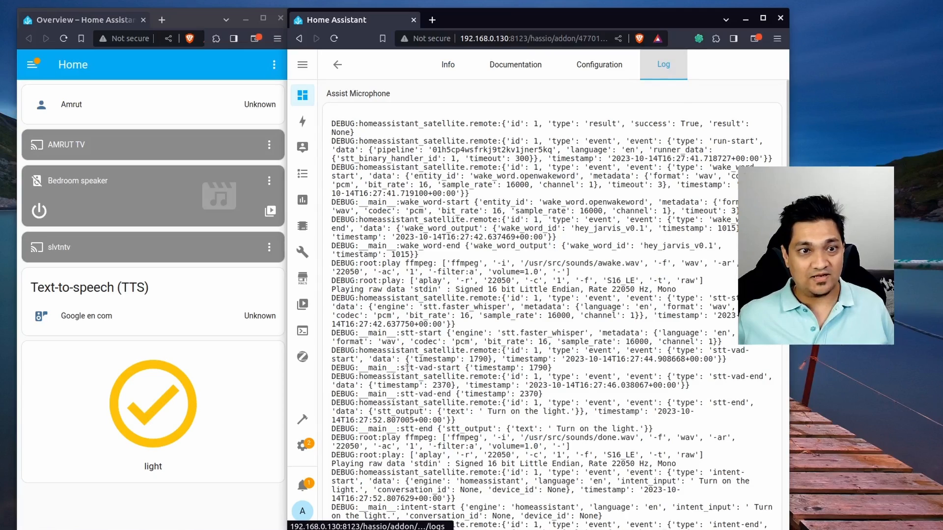
pyautogui.scroll(-15, 407, 368)
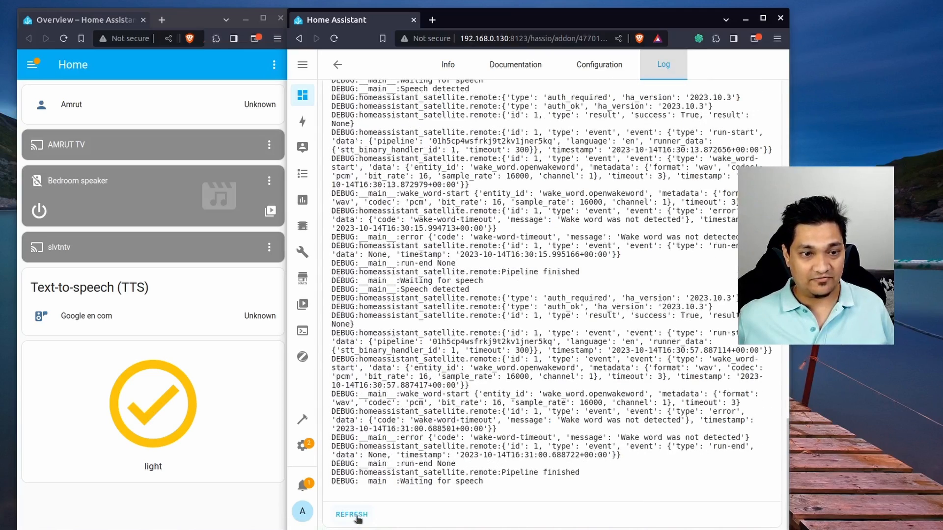
pyautogui.click(357, 517)
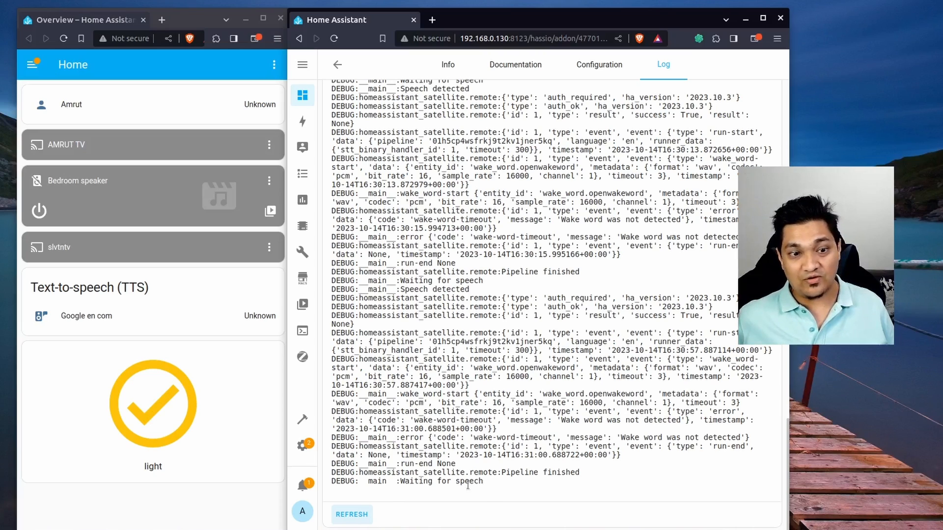
pyautogui.click(360, 517)
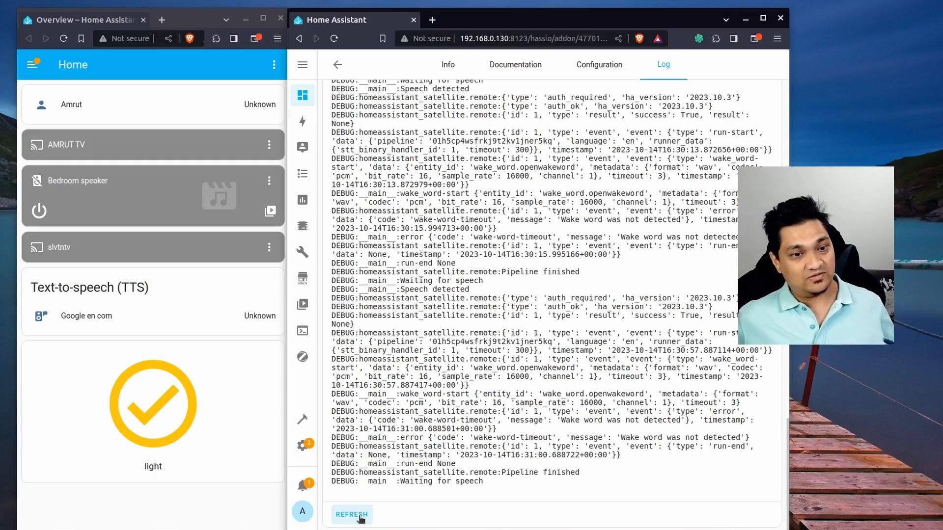
pyautogui.click(361, 518)
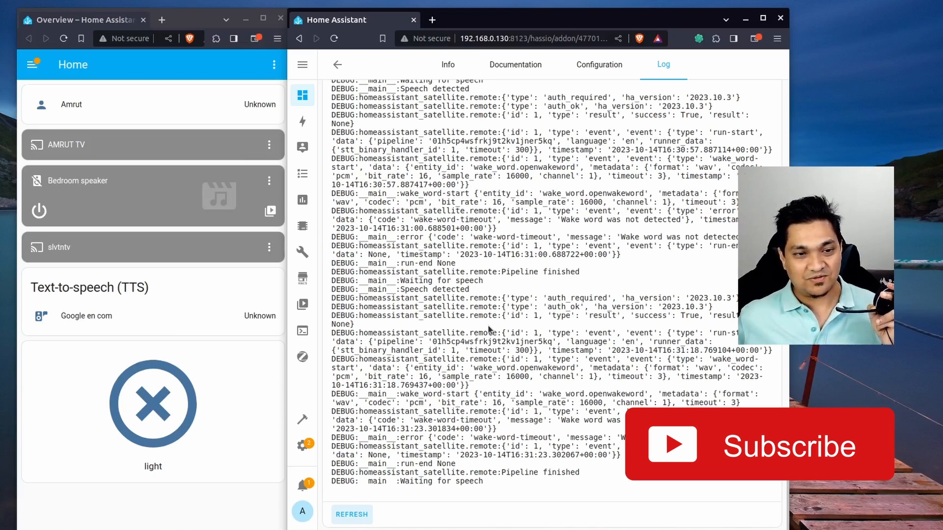
# Refresh the log after the voice command and examine the speech-to-text and intent entries for the recognized phrase
pyautogui.click(357, 522)
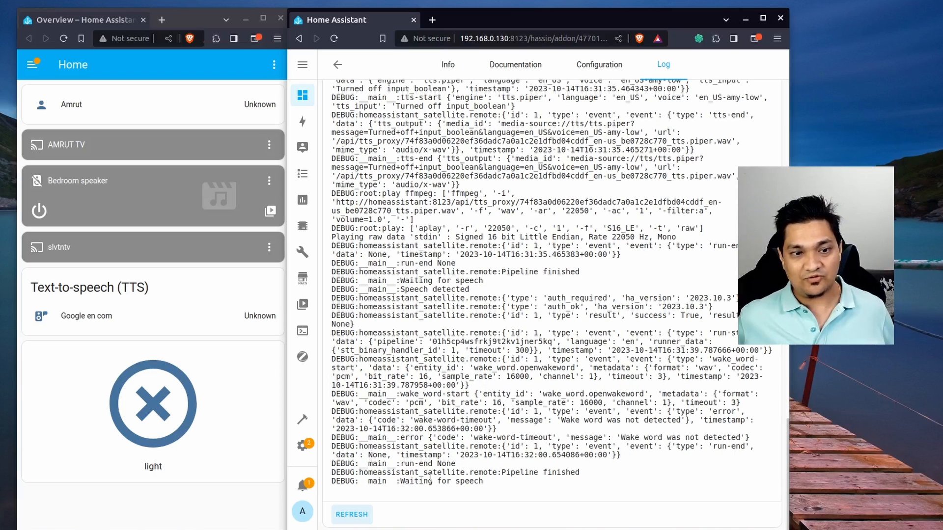
pyautogui.moveTo(491, 485); pyautogui.dragTo(340, 482)
pyautogui.scroll(8, 439, 430)
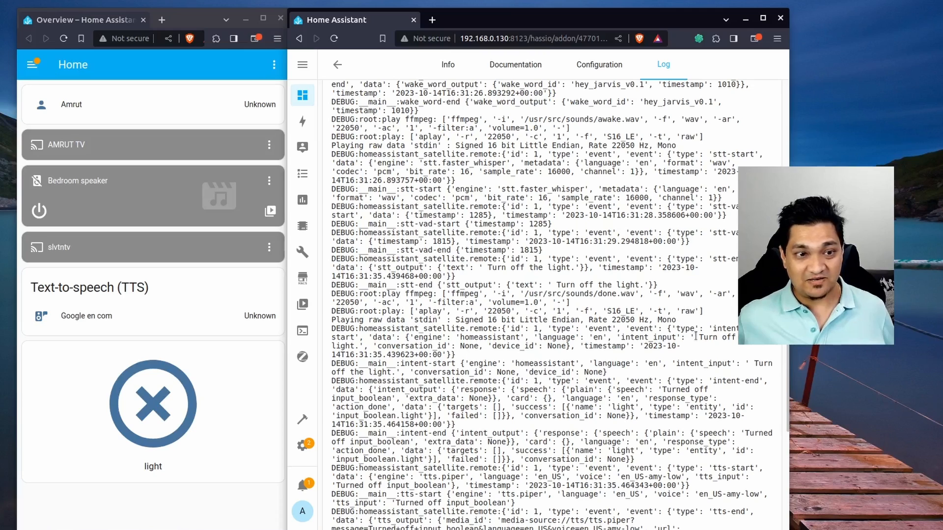
pyautogui.moveTo(695, 336); pyautogui.dragTo(354, 346)
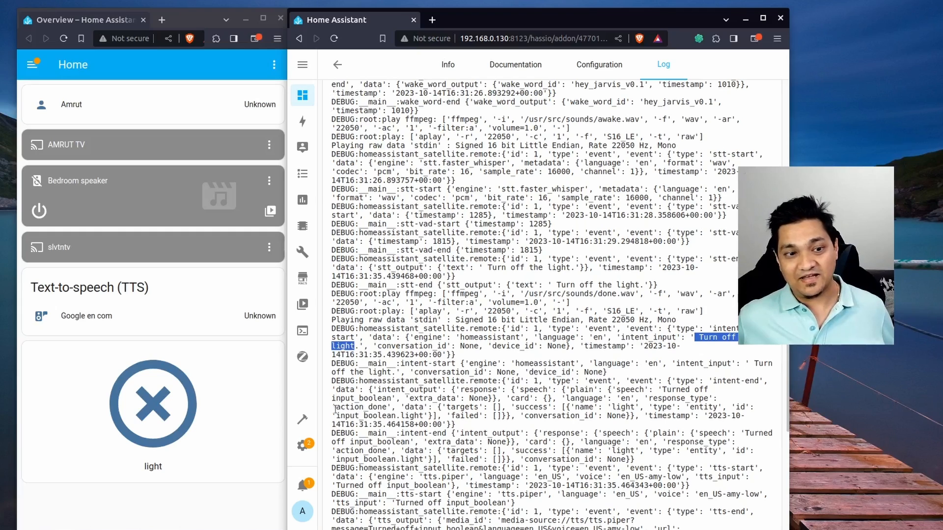
# Open the debug view of the Home Assistant voice assistant from the voice assistants settings
pyautogui.click(300, 447)
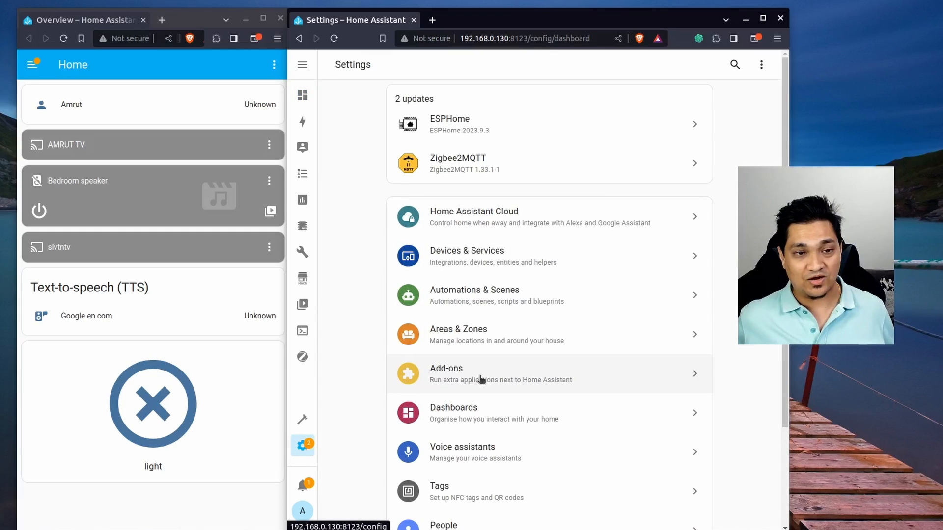
pyautogui.click(475, 448)
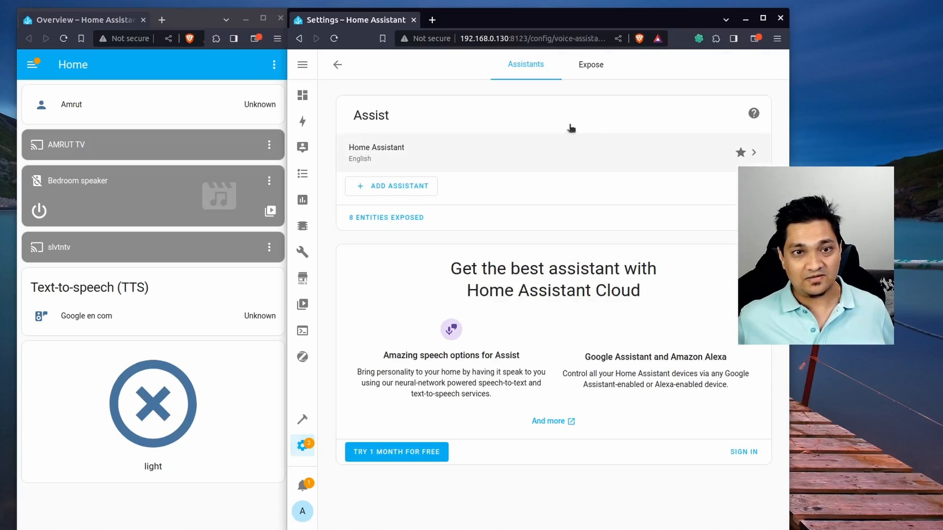
pyautogui.click(570, 145)
pyautogui.click(682, 78)
pyautogui.click(663, 107)
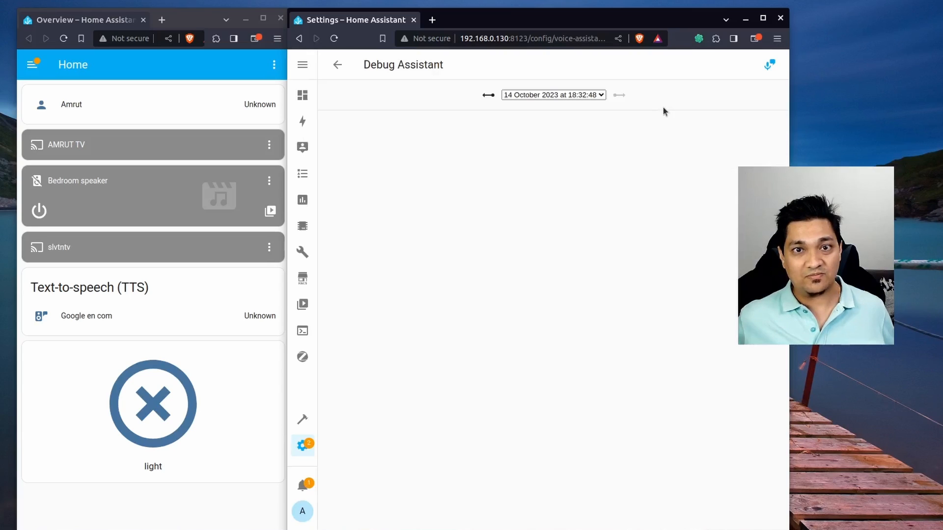
# Browse the recorded pipeline runs to the "Turn off the light." command and examine its stage durations, especially speech-to-text
pyautogui.click(488, 96)
pyautogui.click(488, 95)
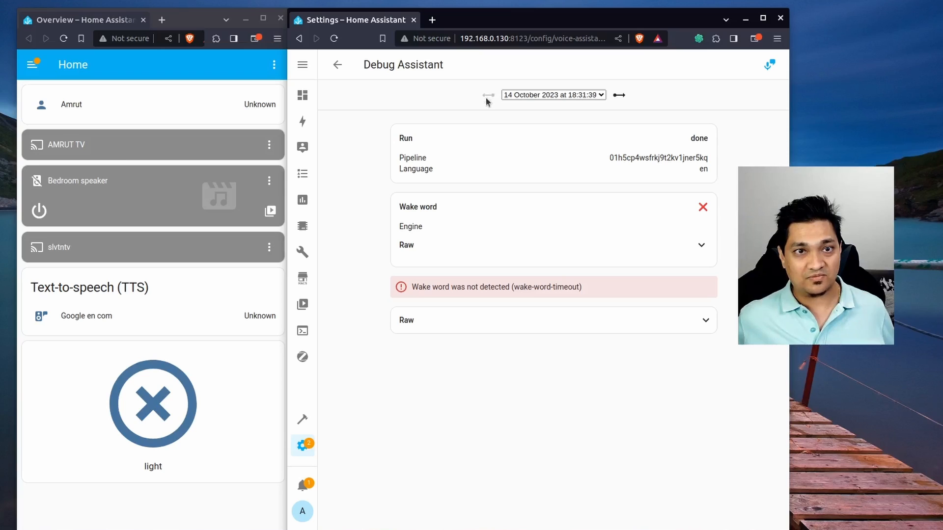
pyautogui.click(619, 94)
pyautogui.click(619, 95)
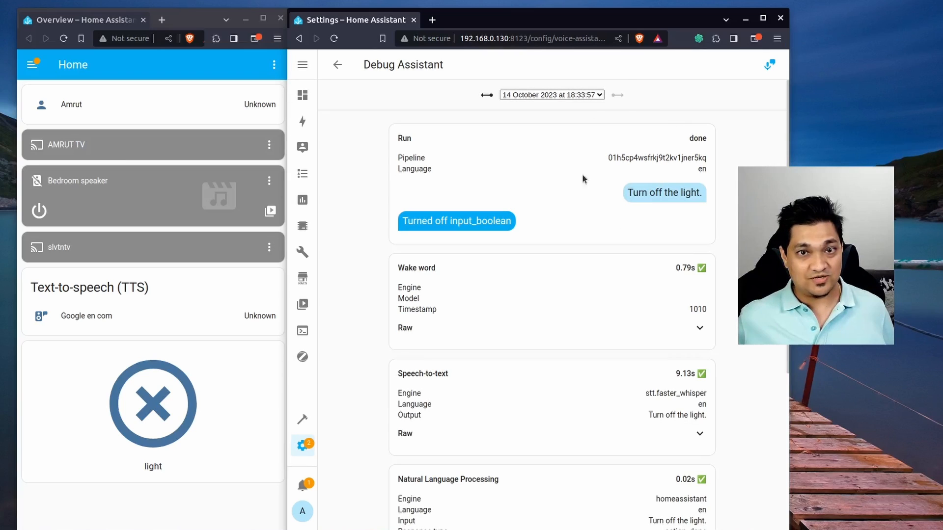
pyautogui.scroll(-2, 600, 172)
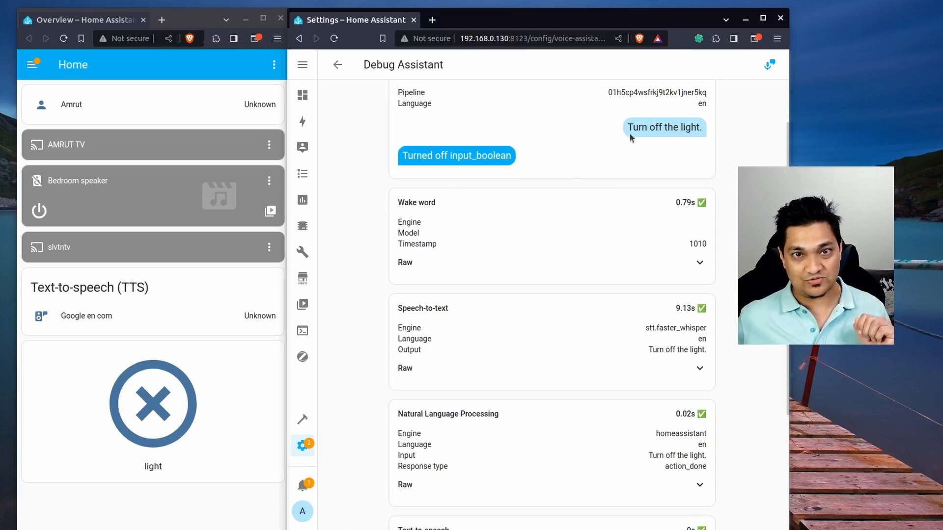
pyautogui.scroll(2, 630, 134)
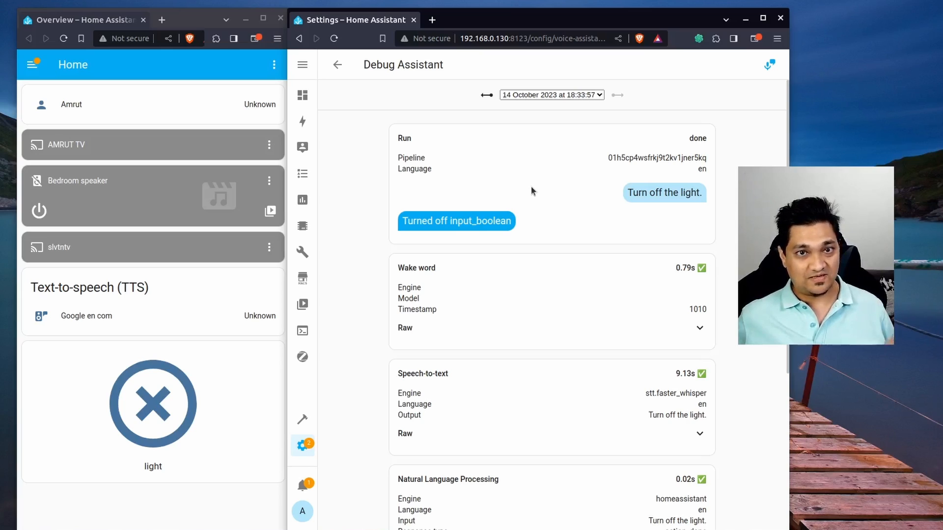
pyautogui.moveTo(673, 375); pyautogui.dragTo(704, 374)
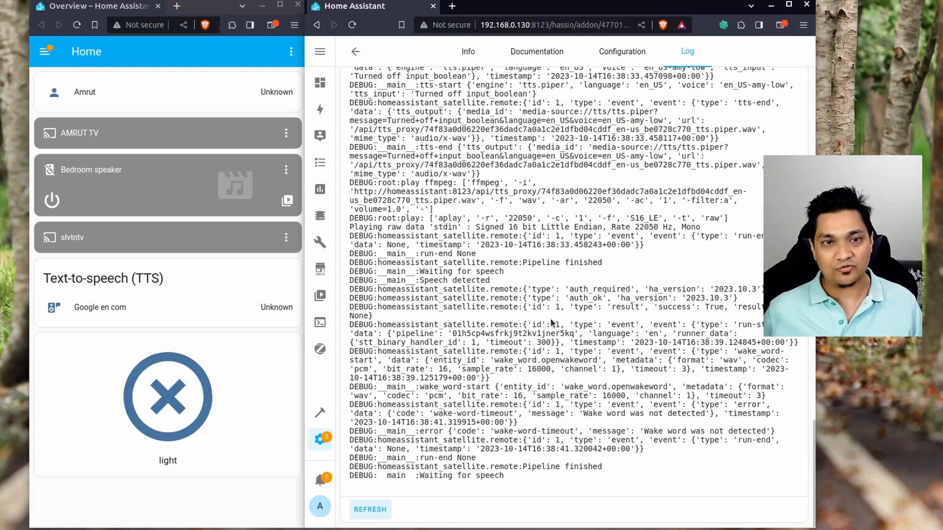
# Refresh the Assist Microphone add-on's log repeatedly to monitor its speech and wake word detection during another voice command test
pyautogui.click(372, 510)
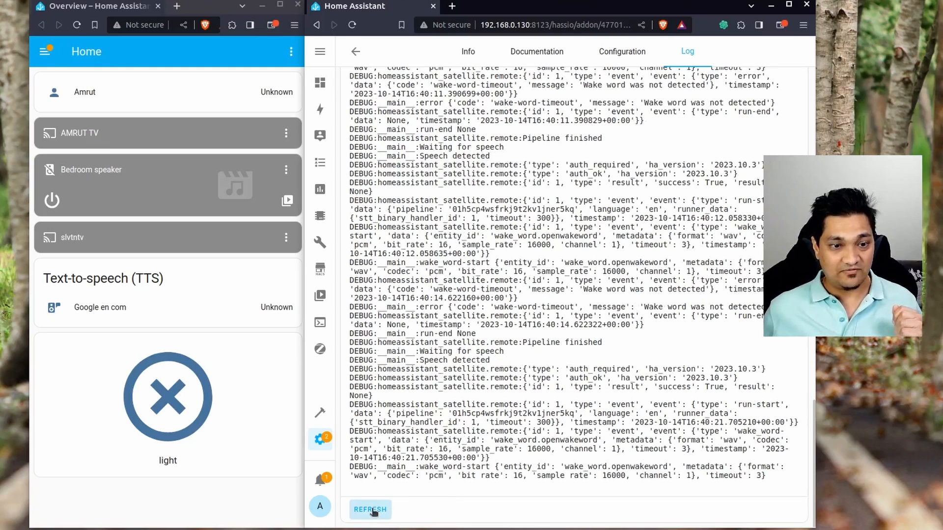
pyautogui.click(372, 511)
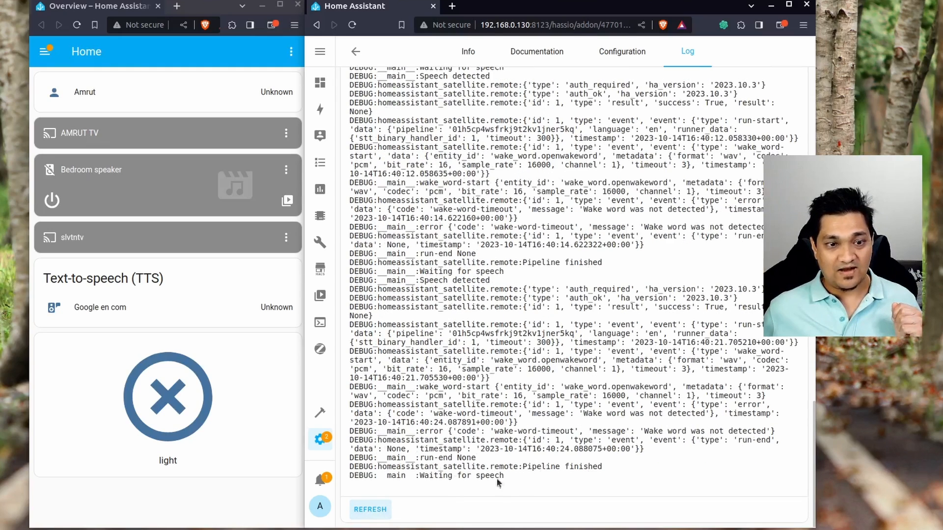
pyautogui.click(370, 514)
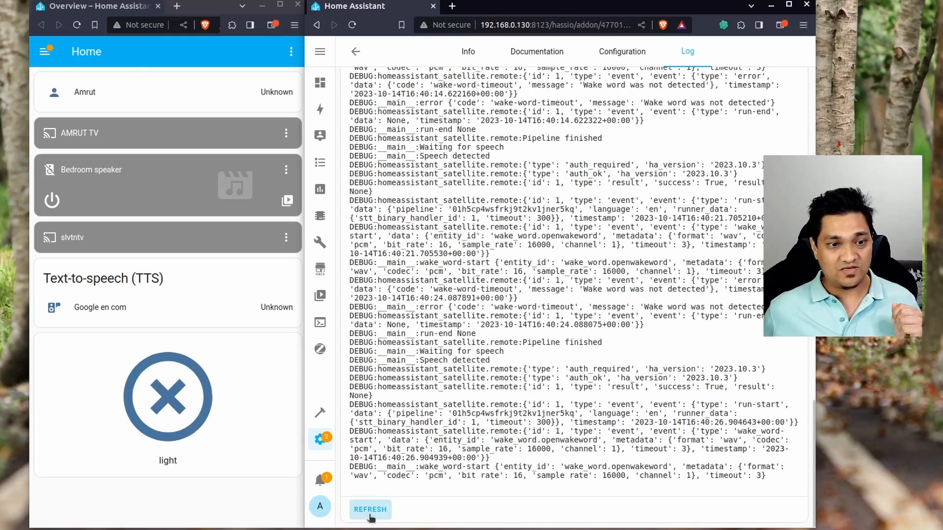
pyautogui.click(371, 514)
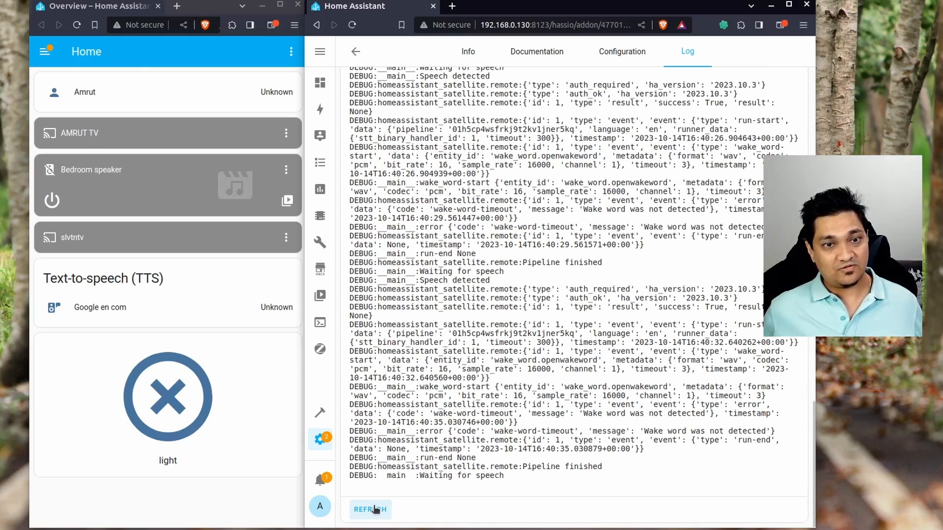
pyautogui.click(374, 510)
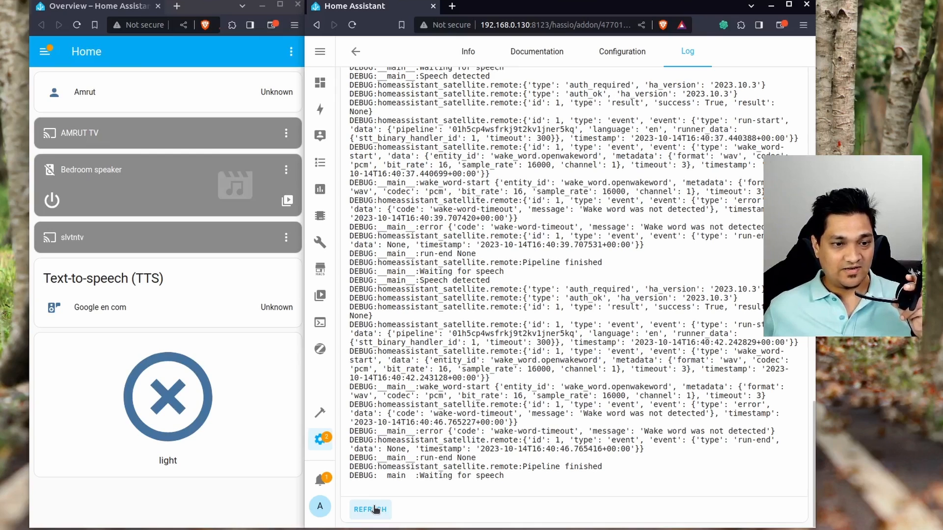
pyautogui.click(374, 509)
pyautogui.click(375, 509)
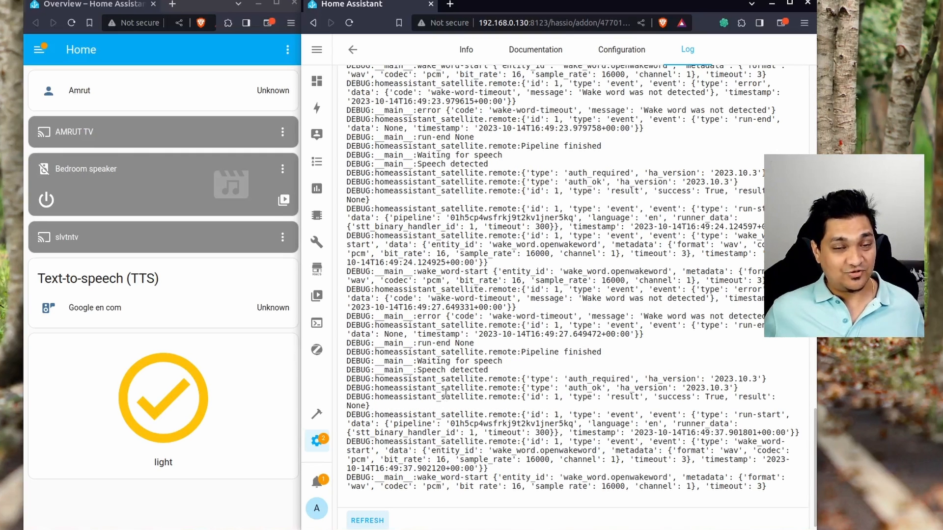
pyautogui.click(385, 525)
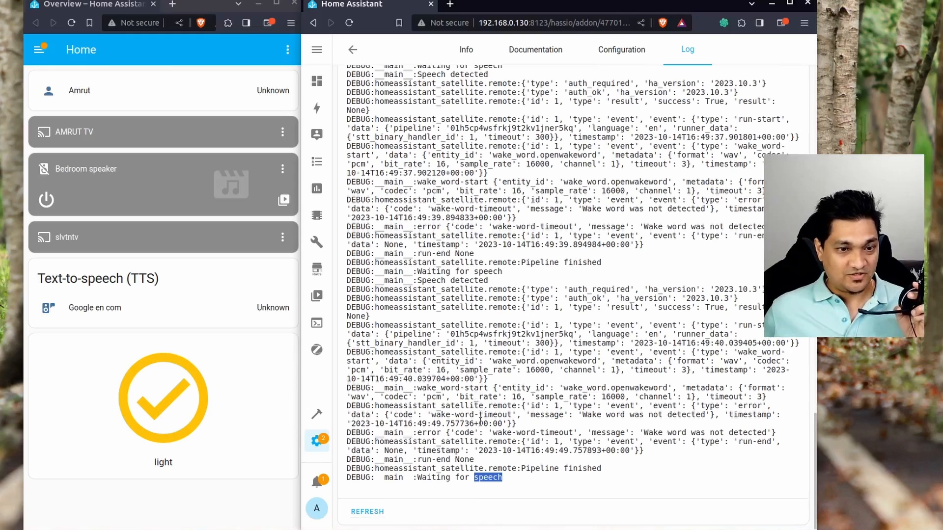
pyautogui.click(480, 421)
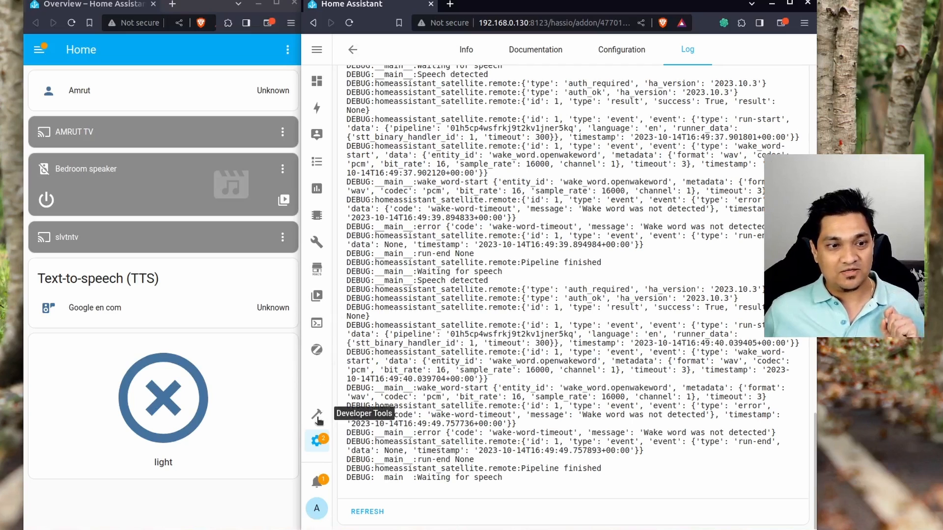
# Open the Home Assistant voice assistant's debug view again and go back to the "turn off the light." run
pyautogui.click(316, 441)
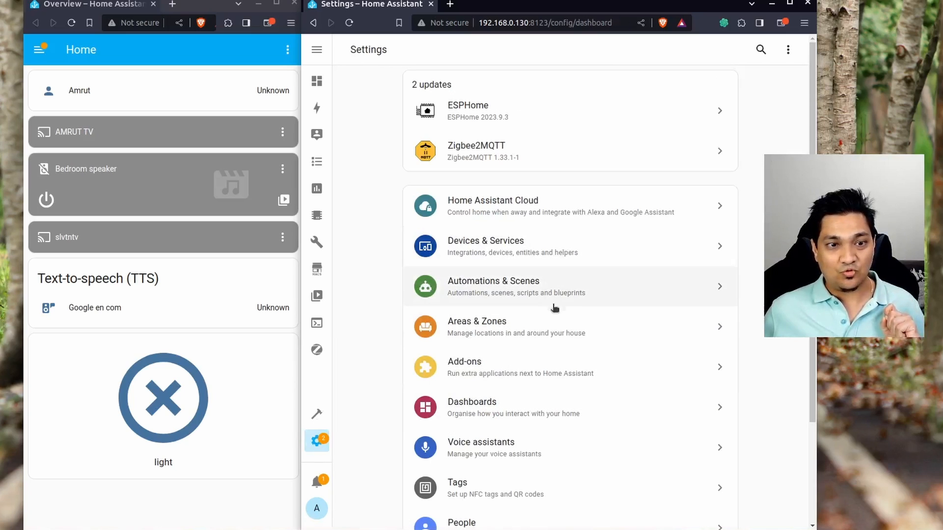
pyautogui.click(499, 450)
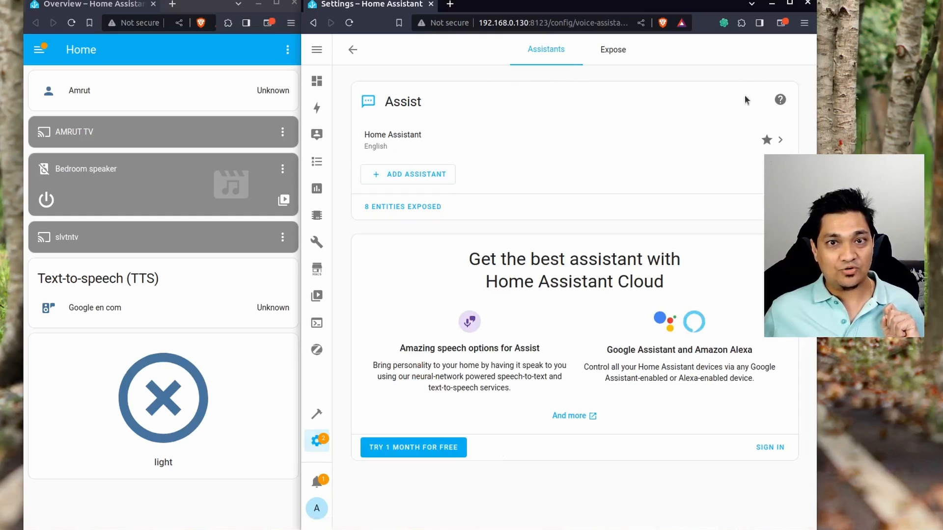
pyautogui.click(659, 146)
pyautogui.click(706, 64)
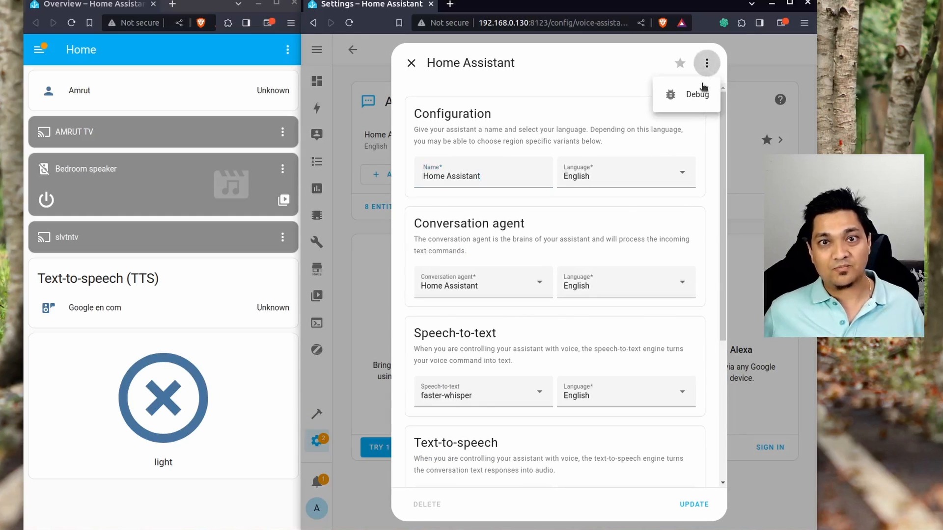
pyautogui.click(698, 93)
pyautogui.click(507, 82)
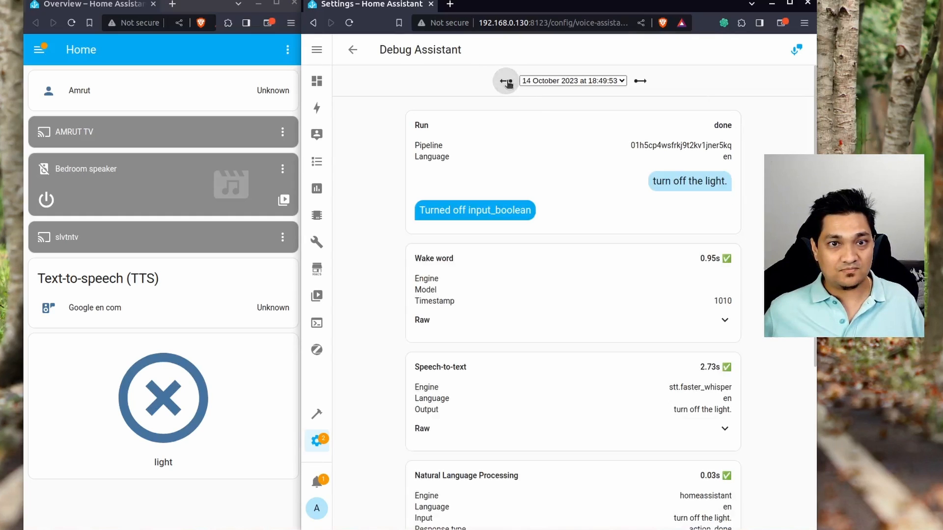
# Examine the run's wake word, speech-to-text, natural language processing and text-to-speech processing times
pyautogui.scroll(-2, 616, 250)
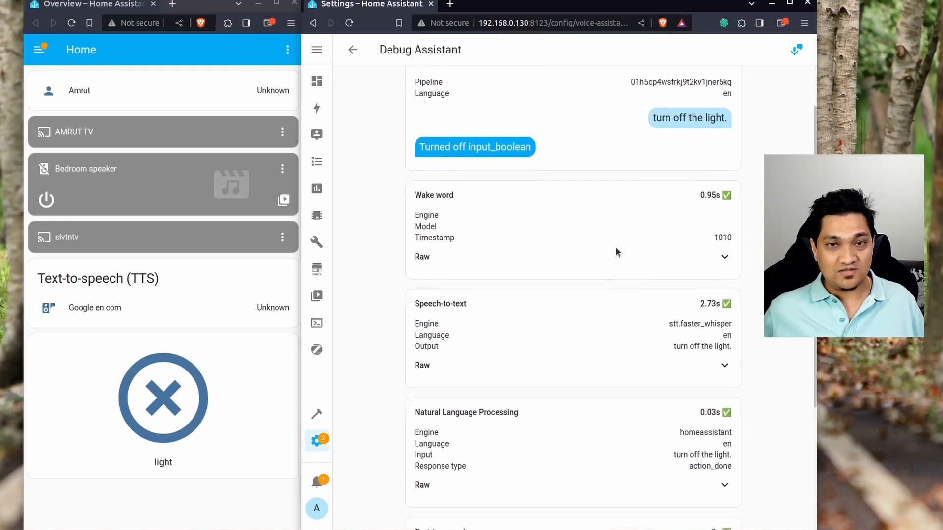
pyautogui.scroll(-1, 617, 252)
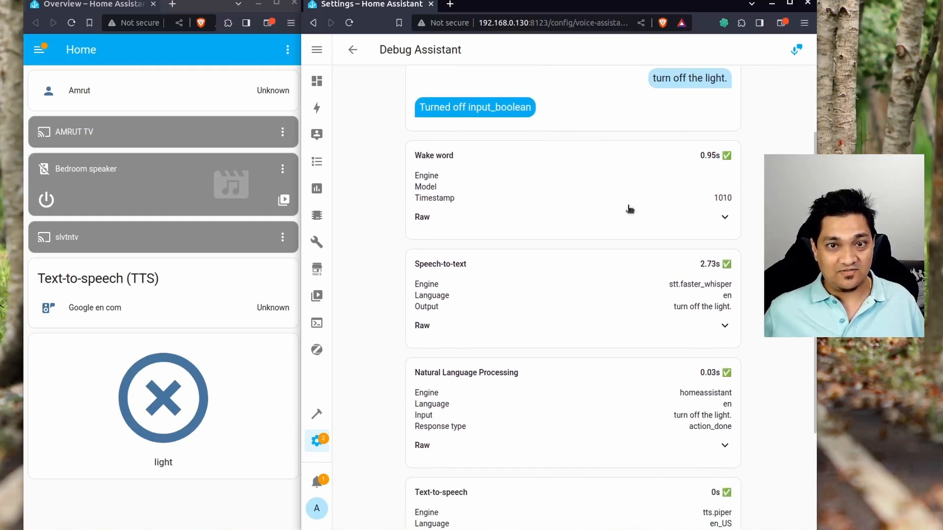
pyautogui.moveTo(700, 266); pyautogui.dragTo(720, 265)
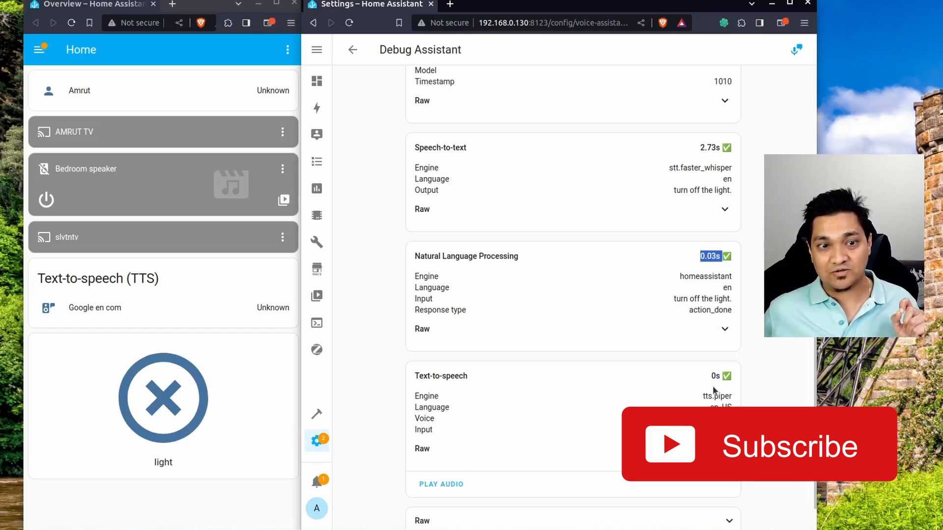
pyautogui.scroll(5, 625, 352)
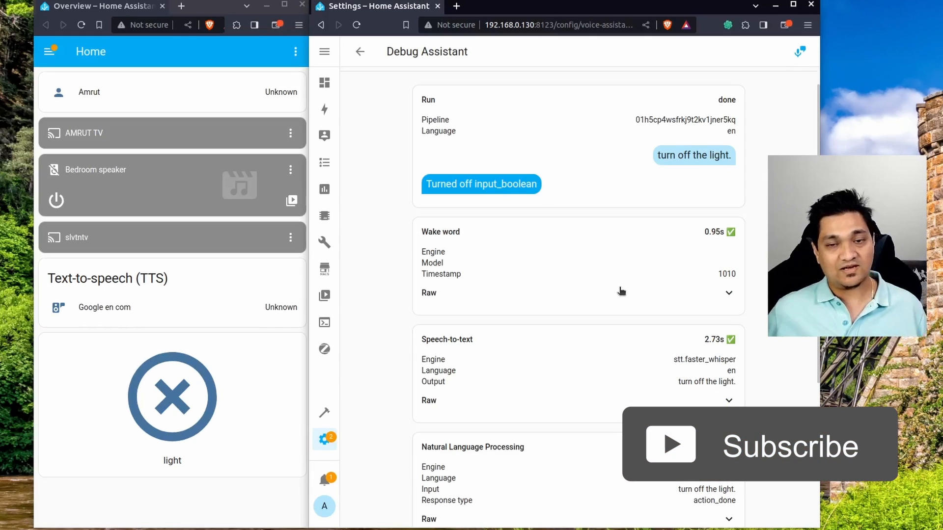